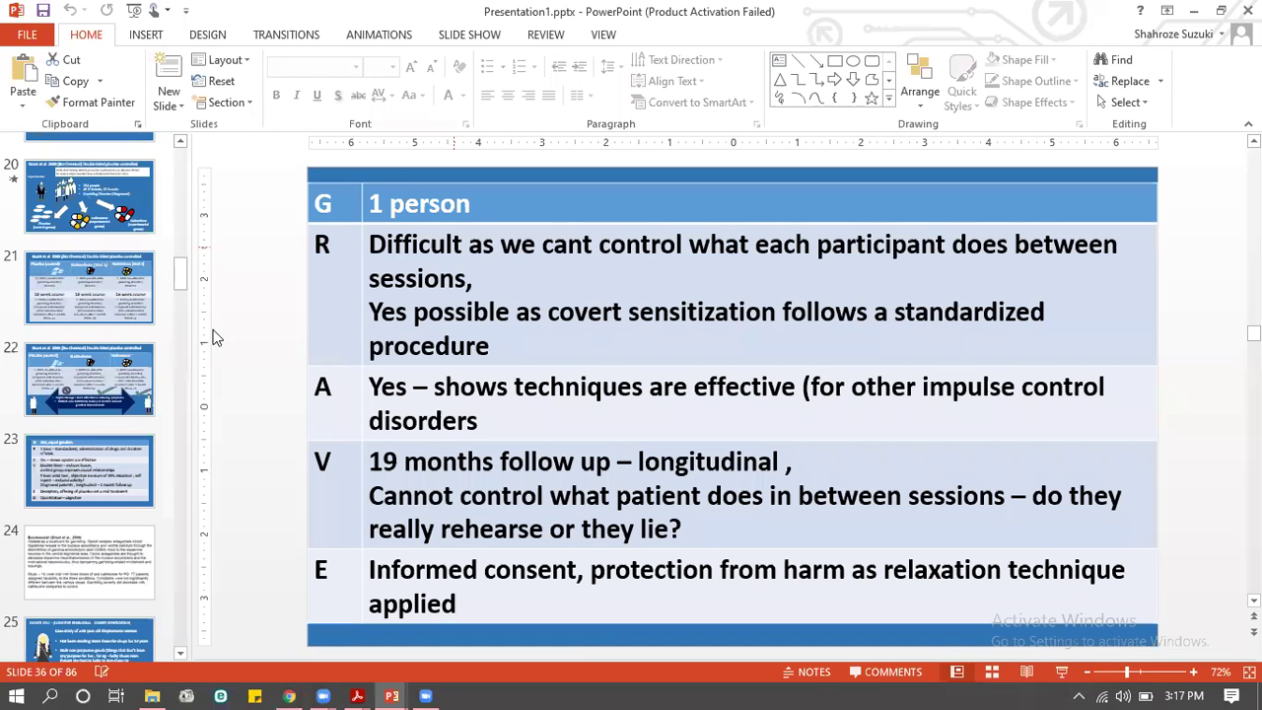
{"action": "scroll", "coordinate": [218, 325], "scroll_direction": "up", "scroll_amount": 3}
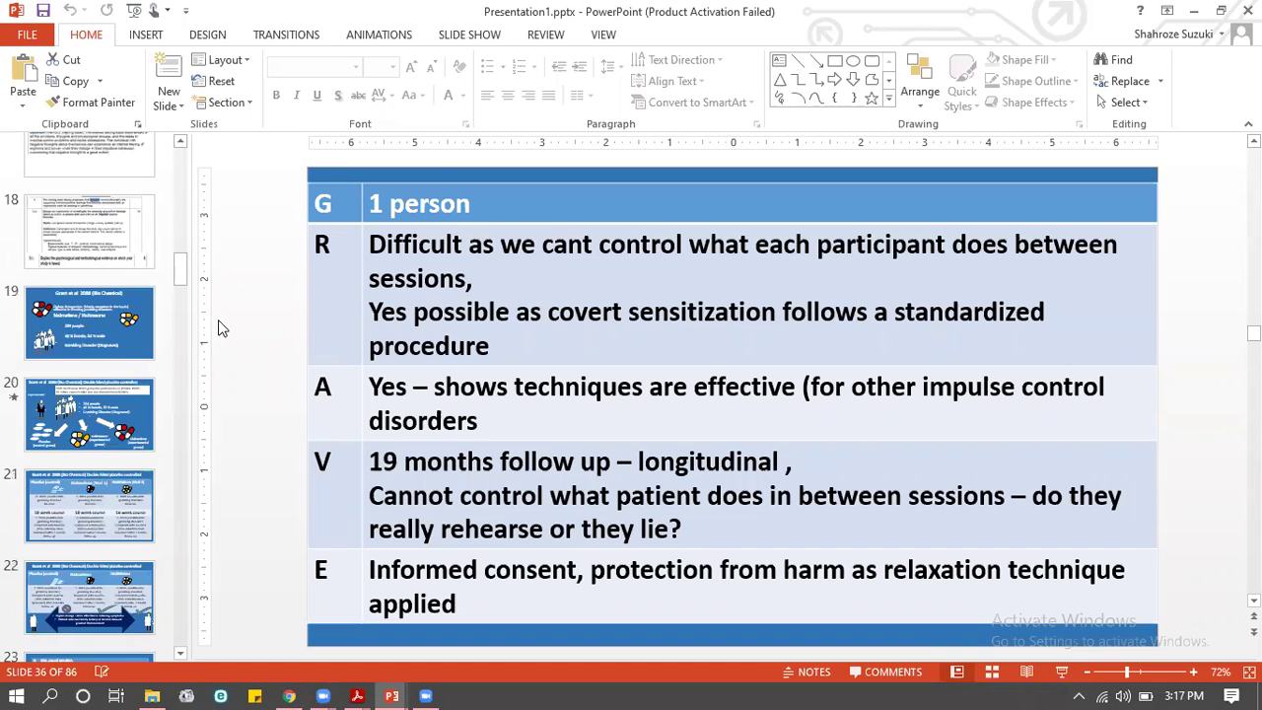
{"action": "scroll", "coordinate": [217, 326], "scroll_direction": "up", "scroll_amount": 5}
{"action": "scroll", "coordinate": [217, 325], "scroll_direction": "up", "scroll_amount": 5}
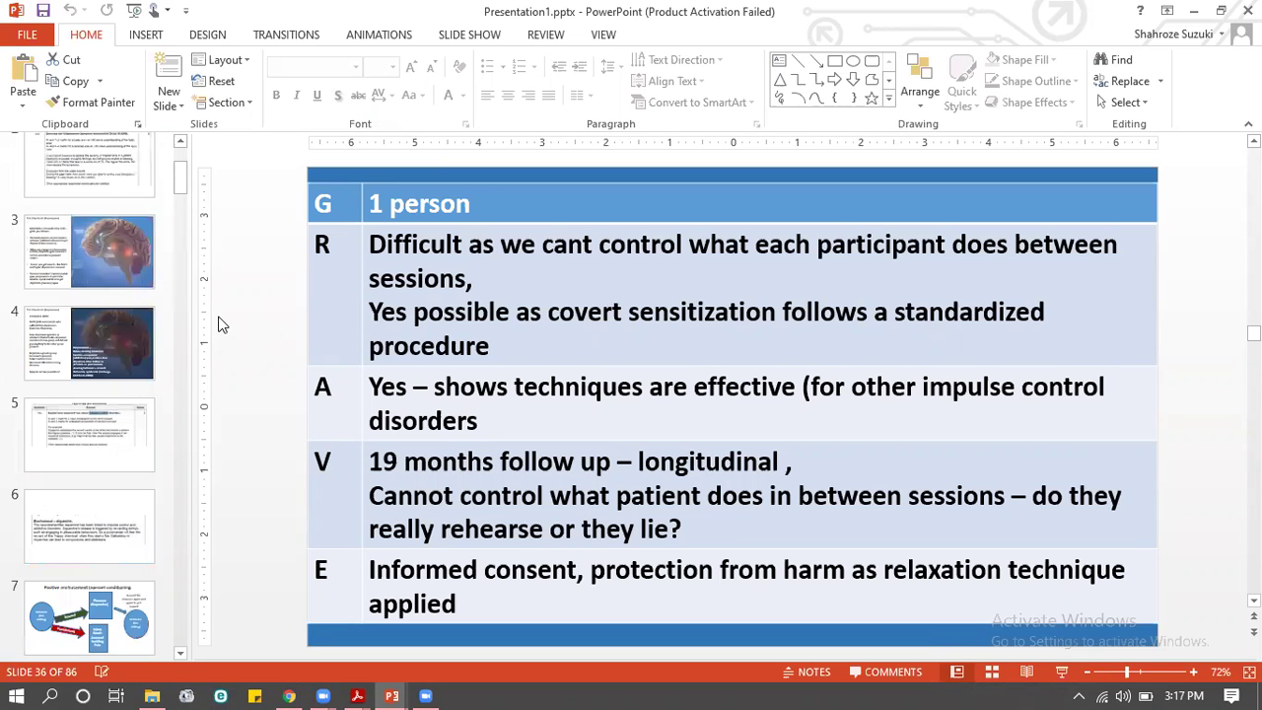
{"action": "scroll", "coordinate": [218, 326], "scroll_direction": "up", "scroll_amount": 5}
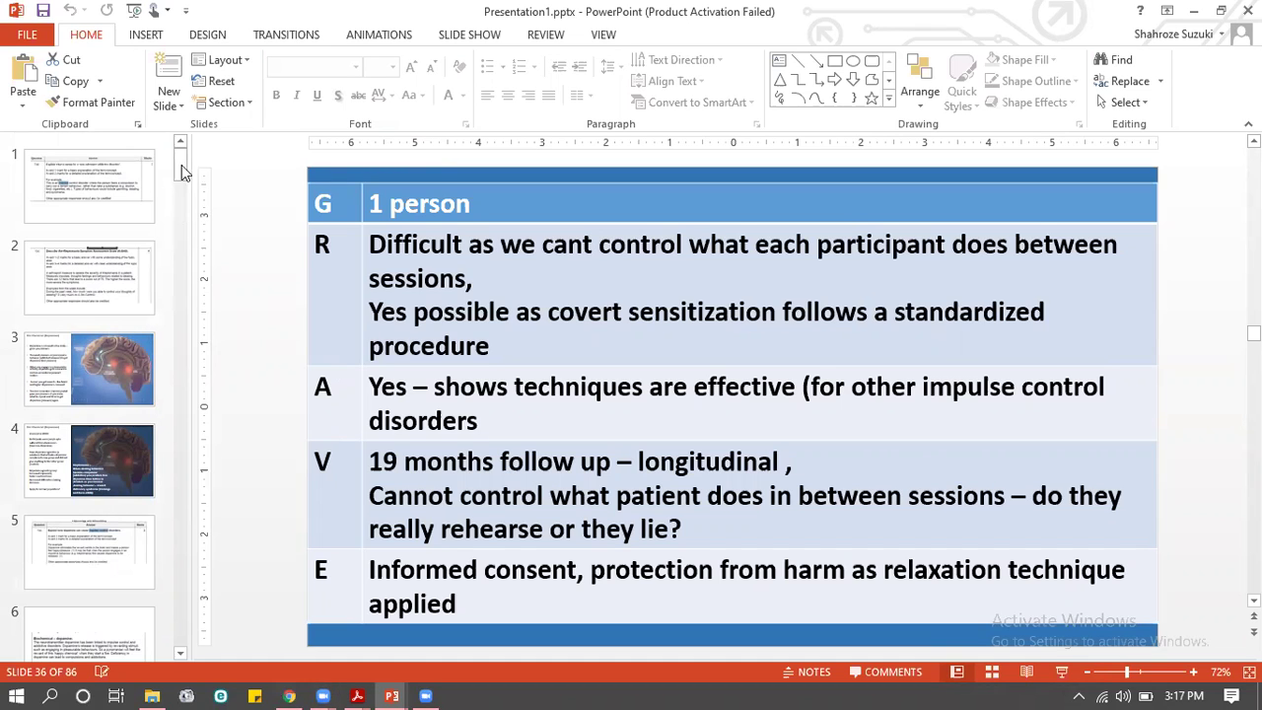
{"action": "scroll", "coordinate": [188, 329], "scroll_direction": "down", "scroll_amount": 5}
{"action": "scroll", "coordinate": [183, 641], "scroll_direction": "down", "scroll_amount": 5}
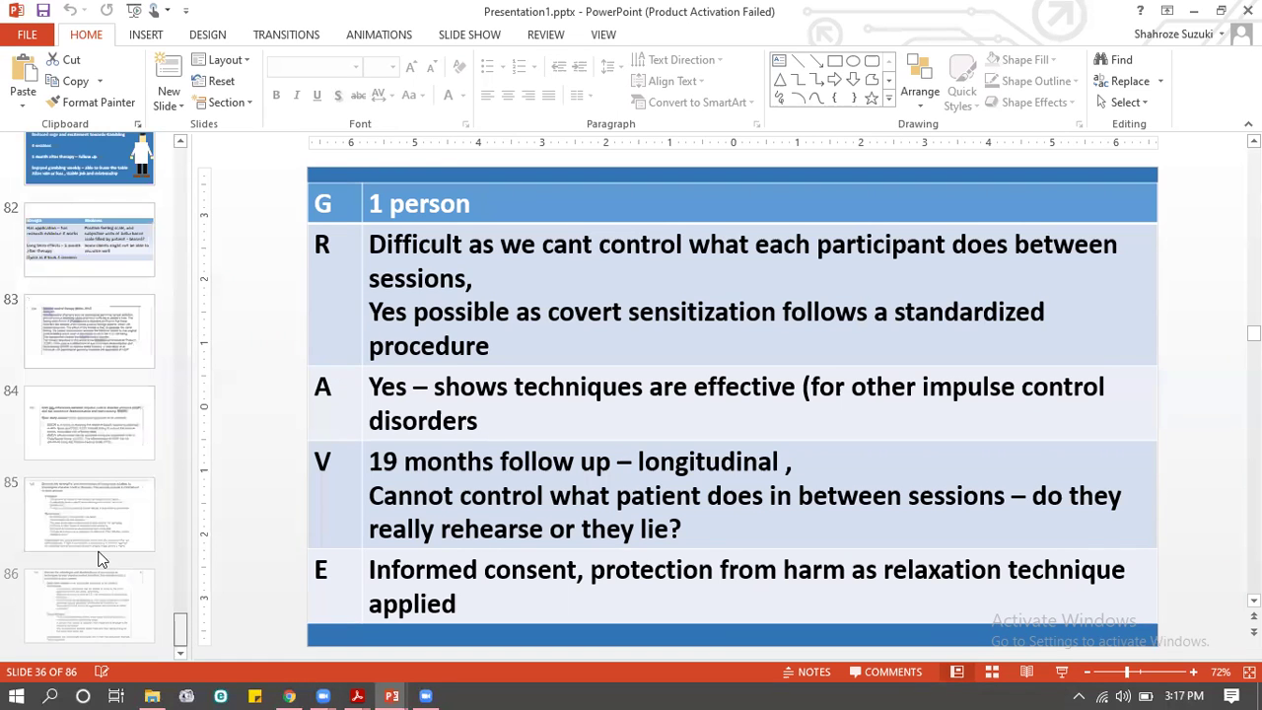
{"action": "scroll", "coordinate": [99, 552], "scroll_direction": "down", "scroll_amount": 15}
{"action": "scroll", "coordinate": [99, 553], "scroll_direction": "up", "scroll_amount": 3}
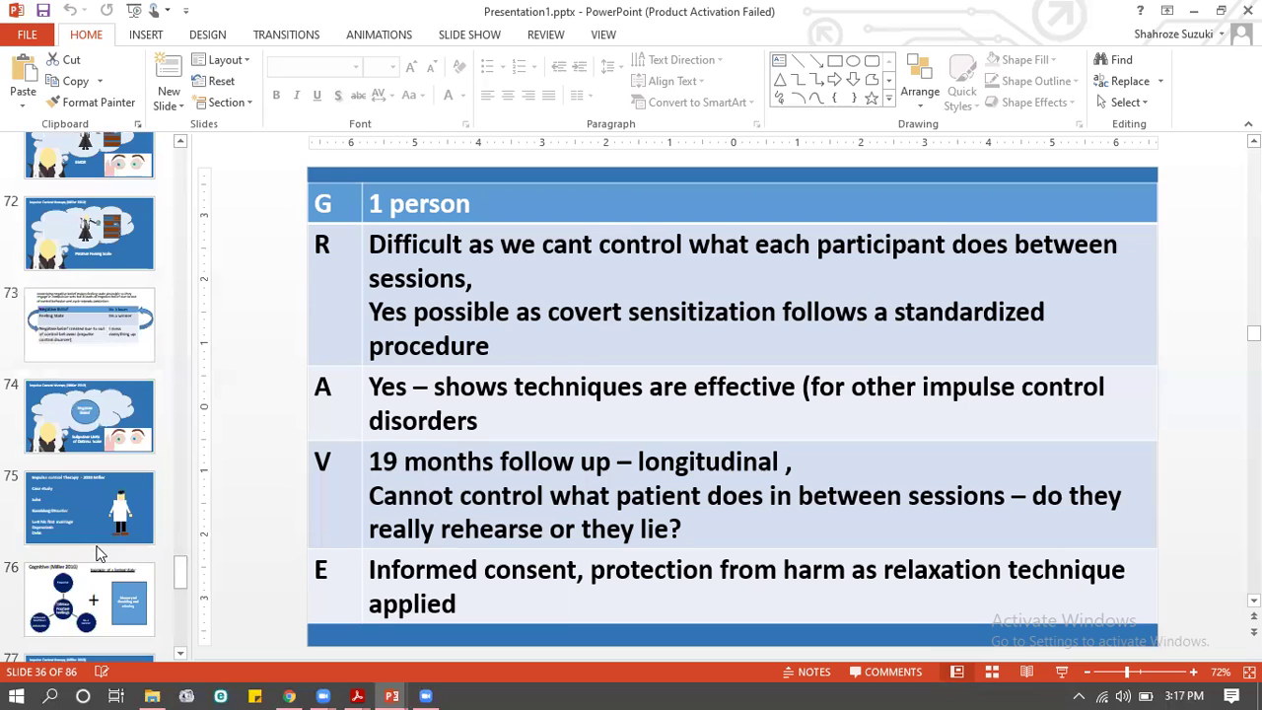
{"action": "scroll", "coordinate": [99, 552], "scroll_direction": "up", "scroll_amount": 3}
{"action": "scroll", "coordinate": [99, 552], "scroll_direction": "up", "scroll_amount": 3}
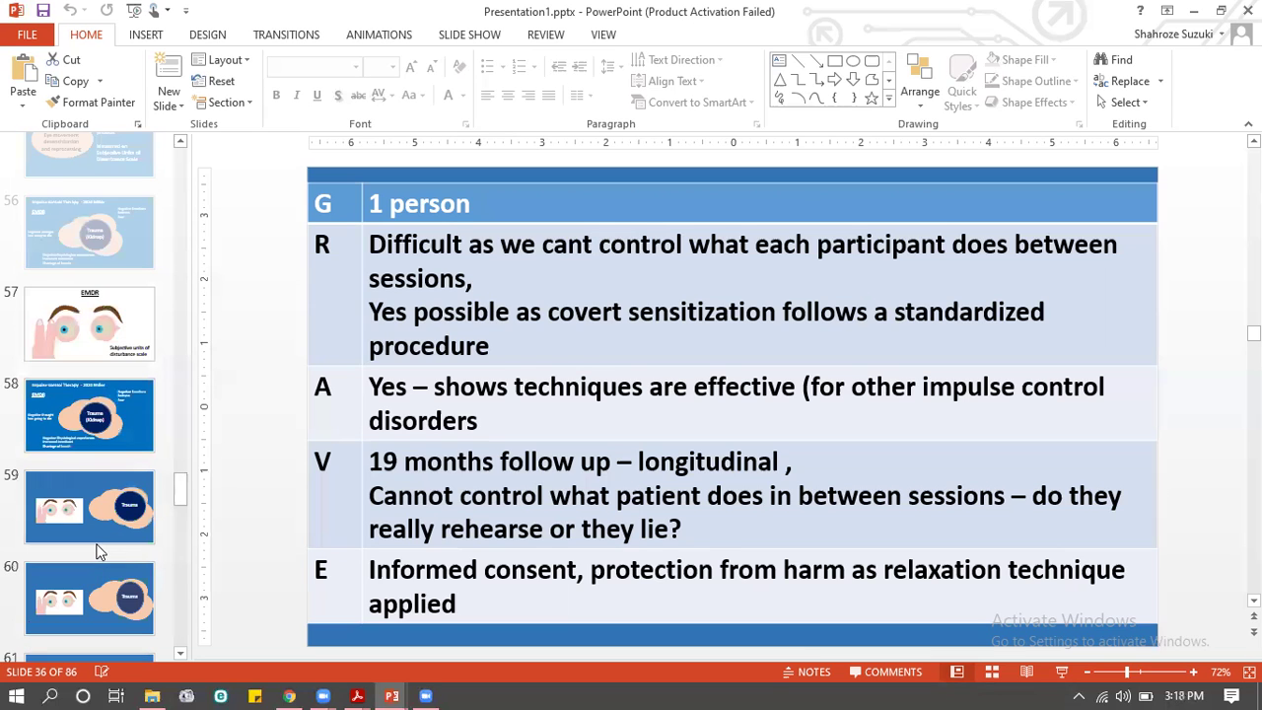
{"action": "scroll", "coordinate": [99, 552], "scroll_direction": "up", "scroll_amount": 2}
{"action": "scroll", "coordinate": [99, 550], "scroll_direction": "up", "scroll_amount": 2}
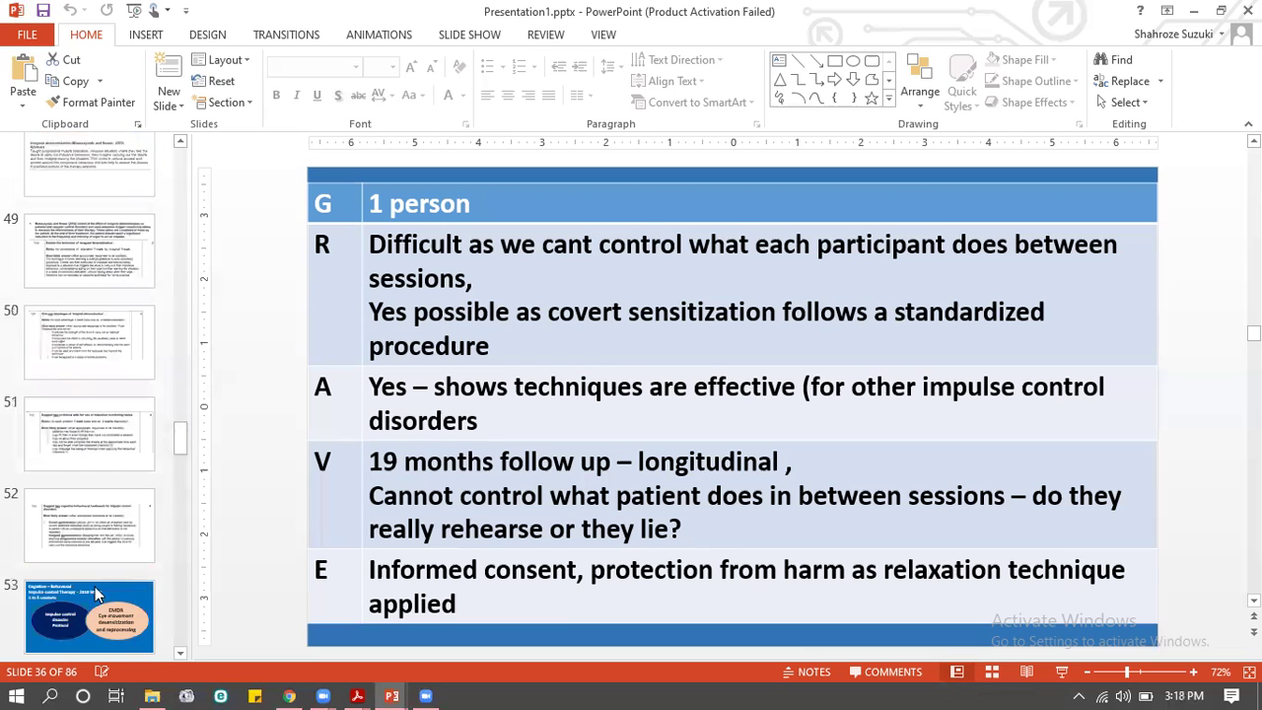
{"action": "scroll", "coordinate": [97, 593], "scroll_direction": "up", "scroll_amount": 3}
{"action": "scroll", "coordinate": [98, 589], "scroll_direction": "up", "scroll_amount": 3}
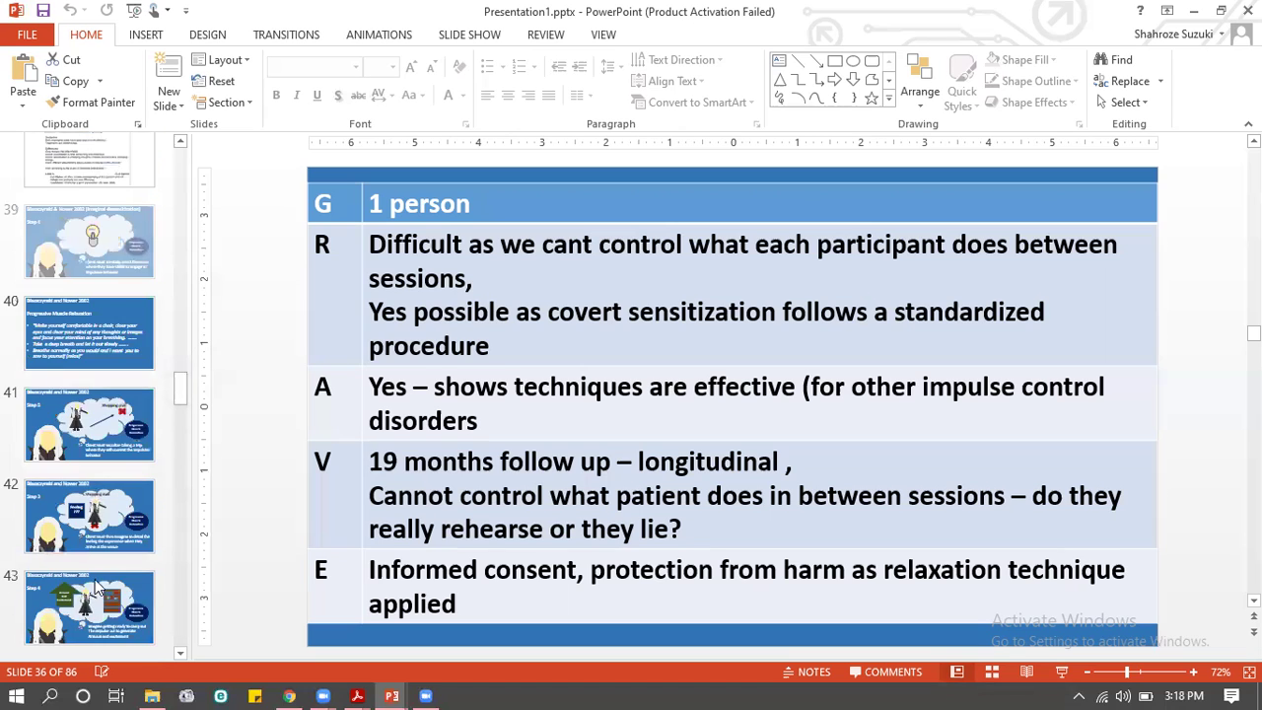
{"action": "scroll", "coordinate": [94, 582], "scroll_direction": "up", "scroll_amount": 3}
{"action": "scroll", "coordinate": [95, 579], "scroll_direction": "up", "scroll_amount": 3}
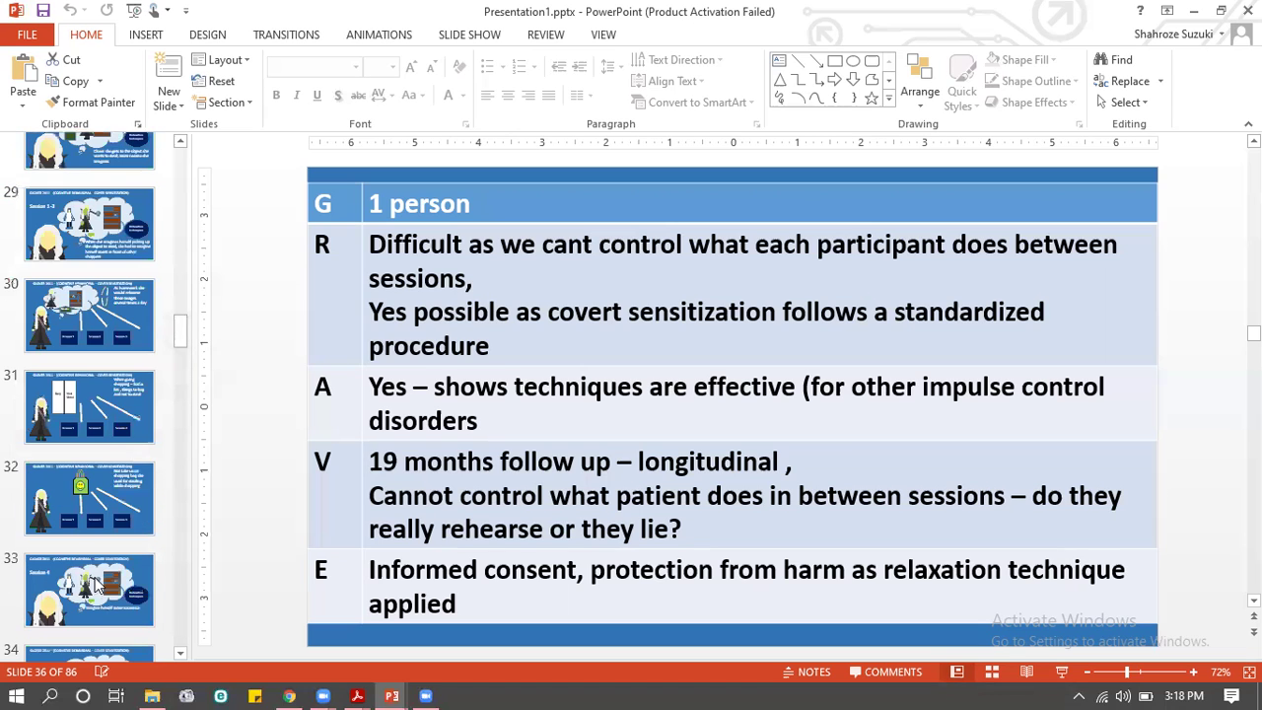
{"action": "scroll", "coordinate": [98, 584], "scroll_direction": "up", "scroll_amount": 3}
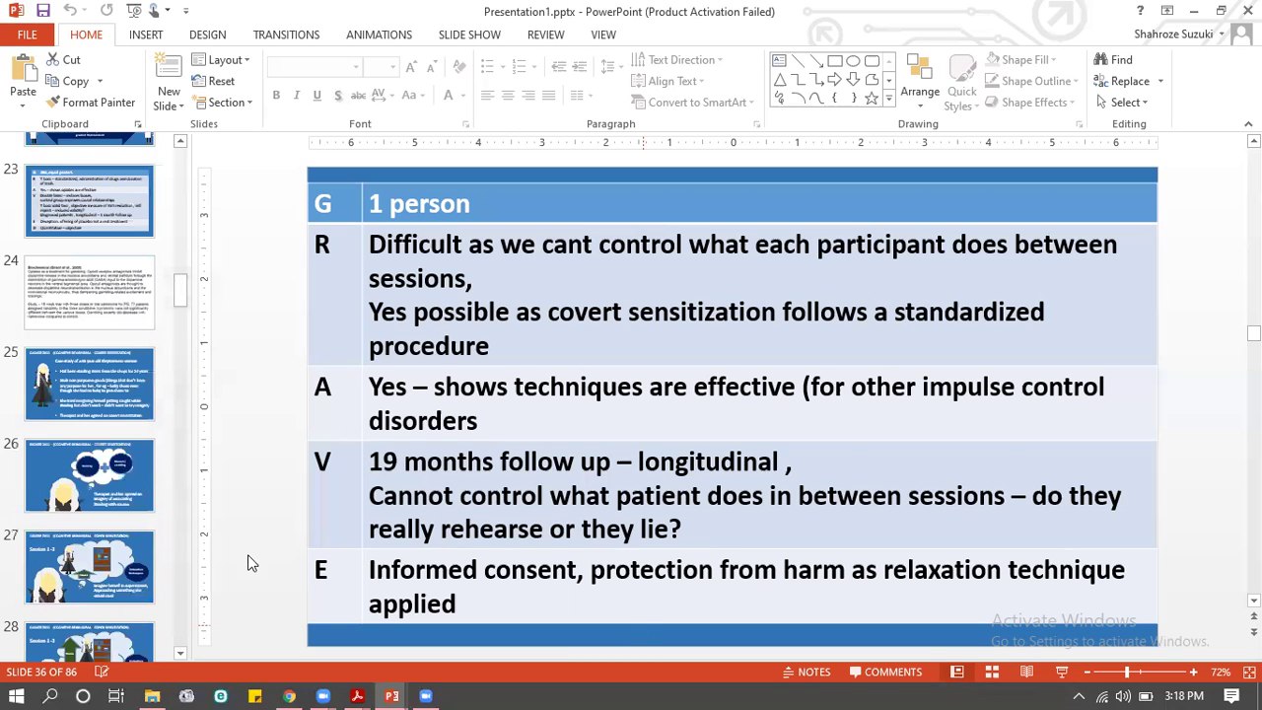
Bring up 9990_w20_ms_32 and highlight question 2(a)'s 8 marks and its listed OCD explanations
{"action": "left_click", "coordinate": [355, 697]}
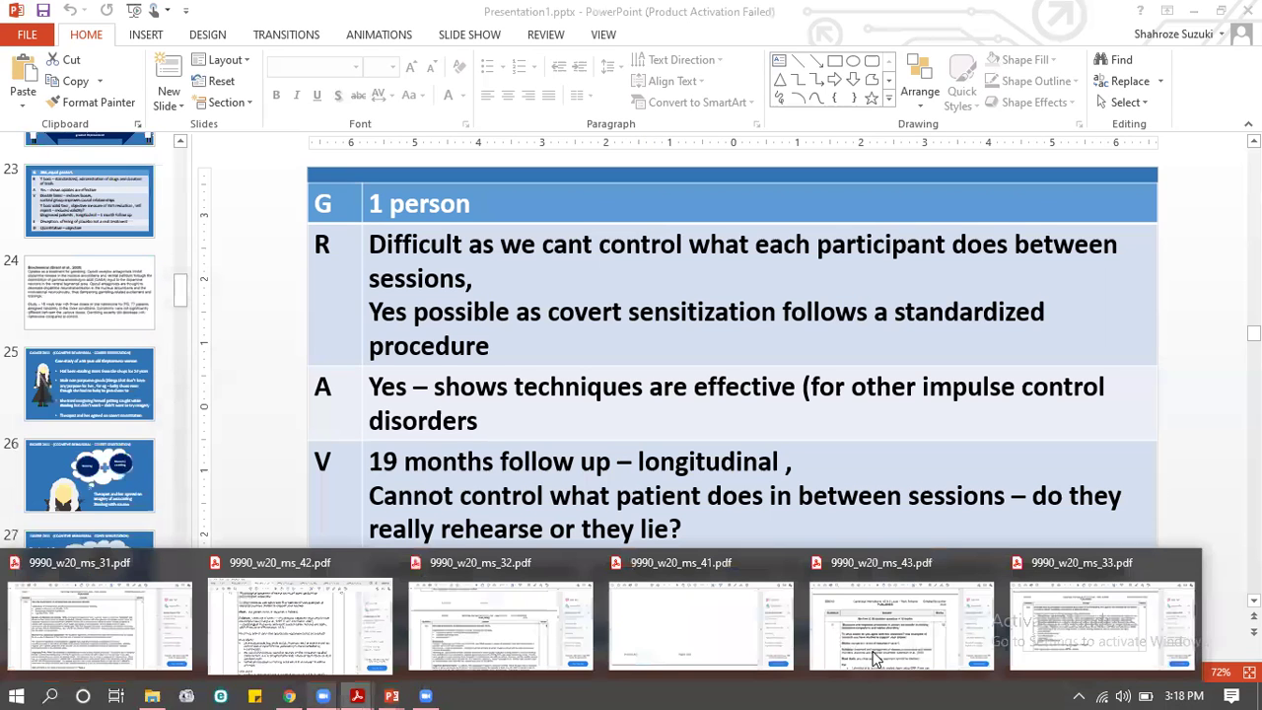
{"action": "left_click", "coordinate": [789, 622]}
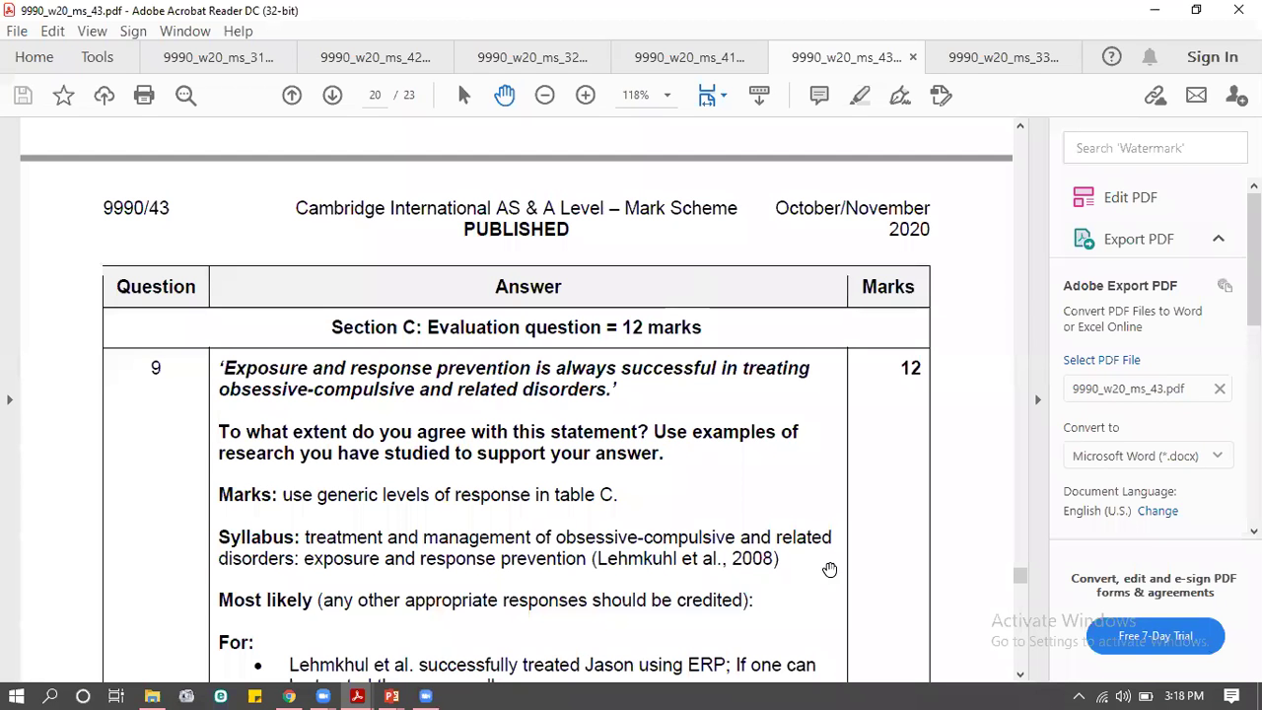
{"action": "left_click", "coordinate": [533, 57]}
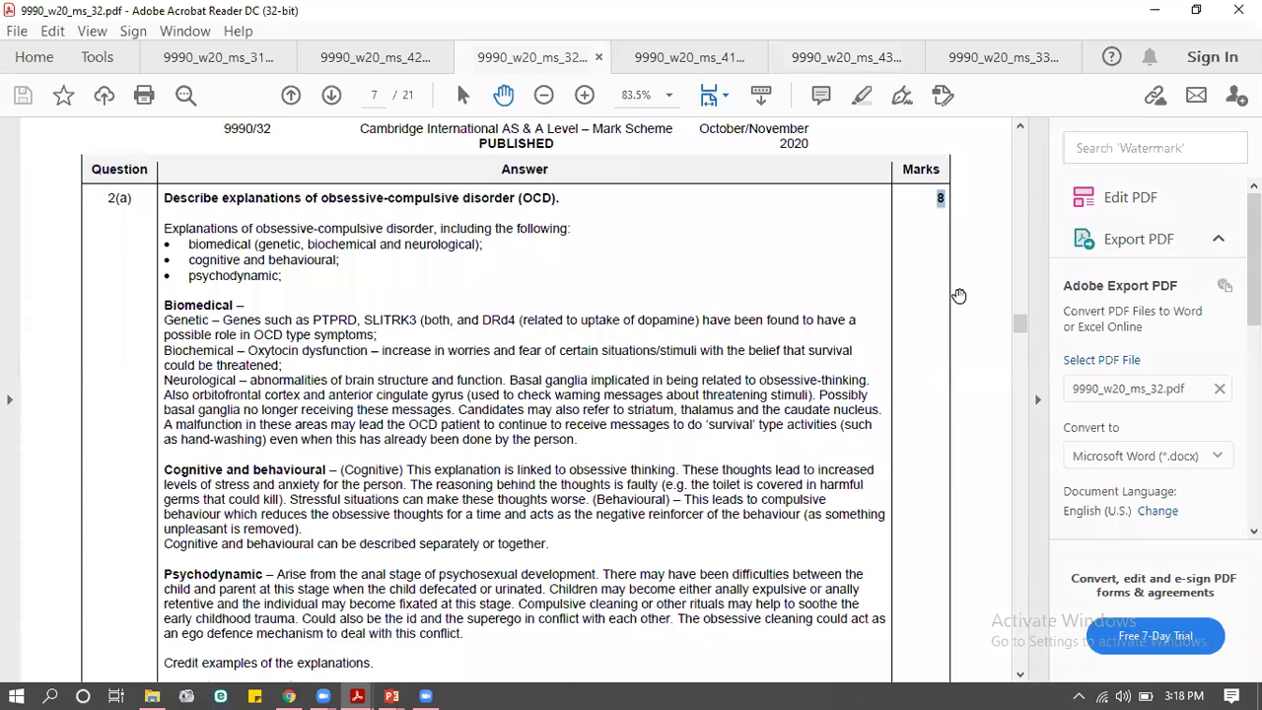
{"action": "scroll", "coordinate": [935, 276], "scroll_direction": "up", "scroll_amount": 1}
{"action": "double_click", "coordinate": [939, 242]}
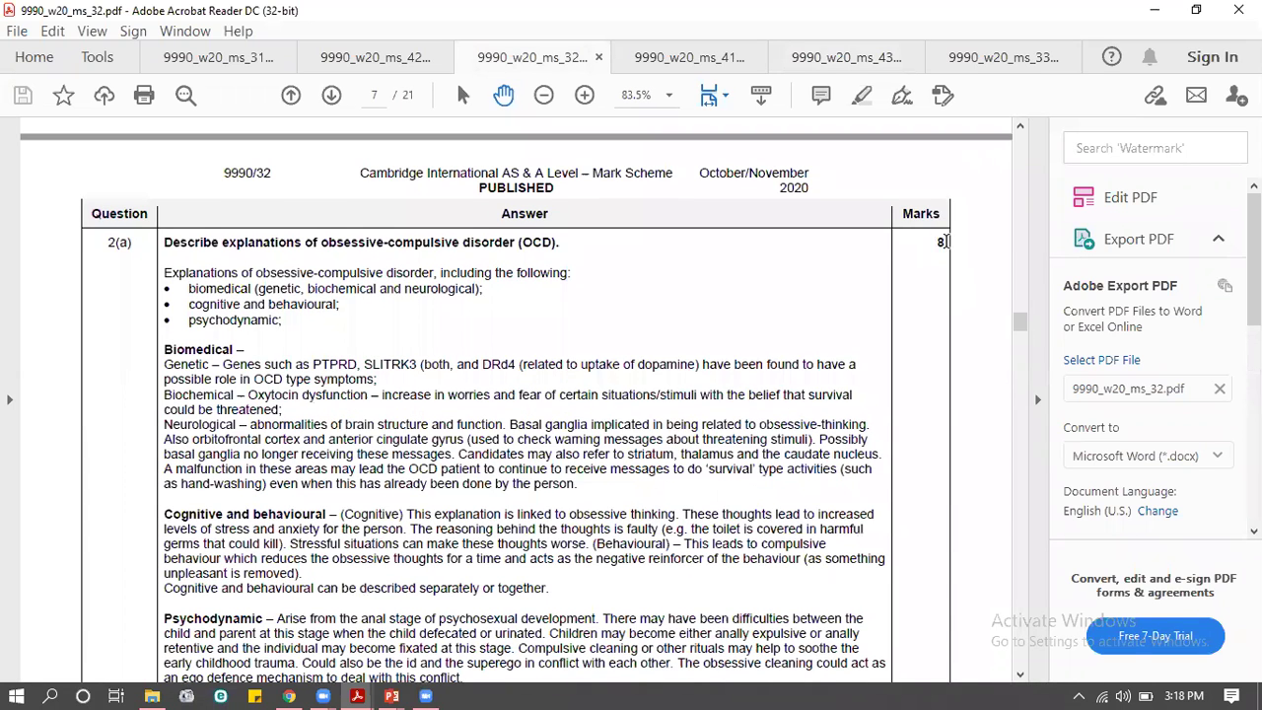
{"action": "scroll", "coordinate": [671, 404], "scroll_direction": "down", "scroll_amount": 3}
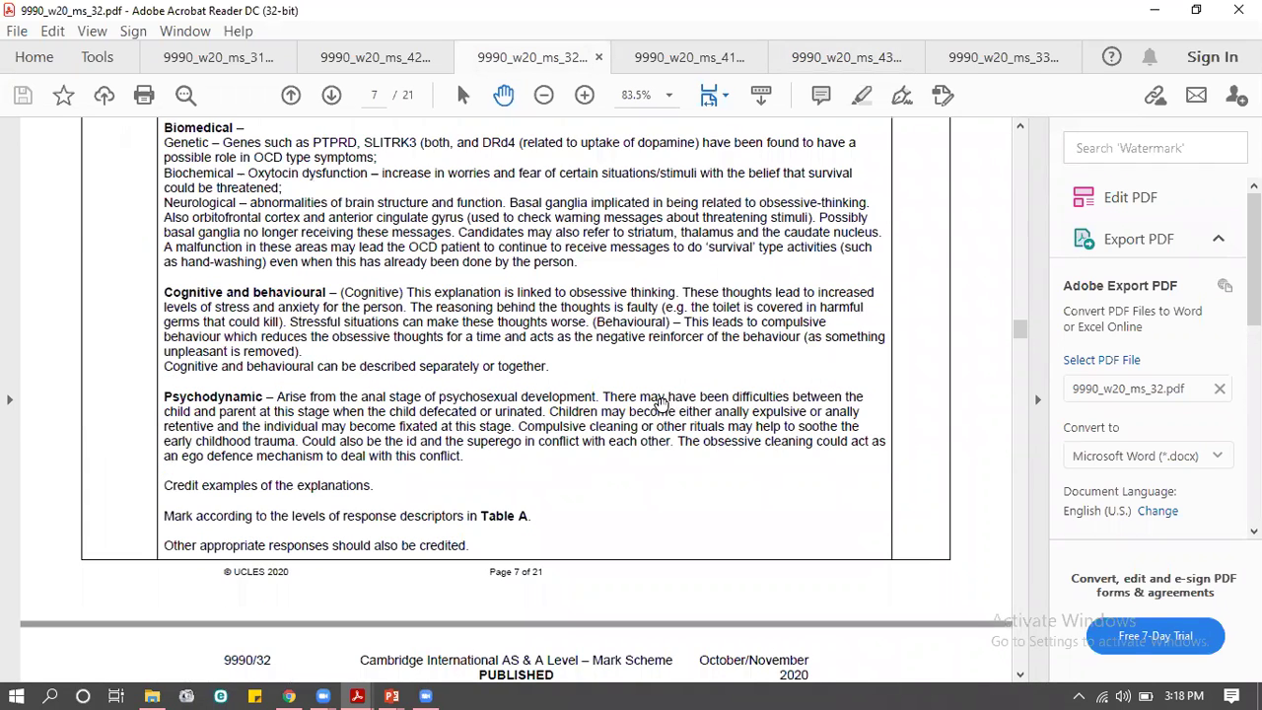
{"action": "scroll", "coordinate": [187, 286], "scroll_direction": "up", "scroll_amount": 2}
{"action": "left_click_drag", "start_coordinate": [164, 260], "coordinate": [464, 648]}
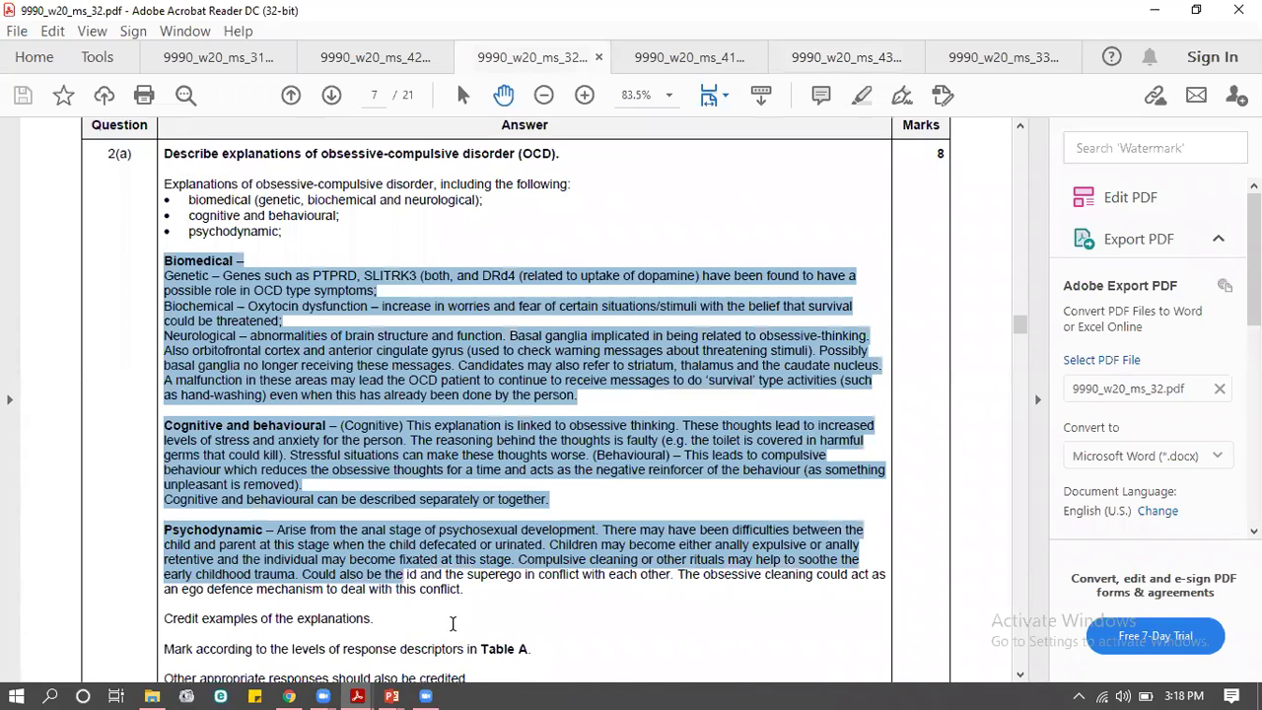
{"action": "scroll", "coordinate": [350, 328], "scroll_direction": "up", "scroll_amount": 1}
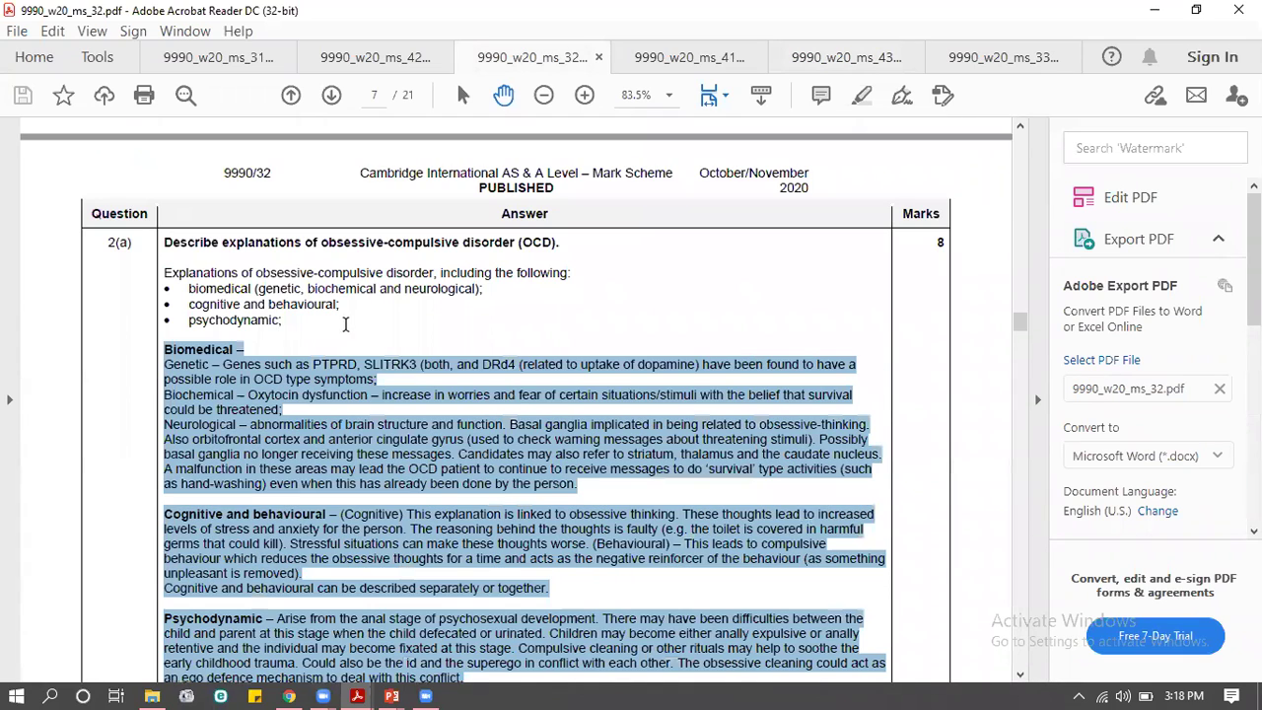
{"action": "left_click", "coordinate": [299, 309]}
{"action": "left_click_drag", "start_coordinate": [189, 288], "coordinate": [340, 304]}
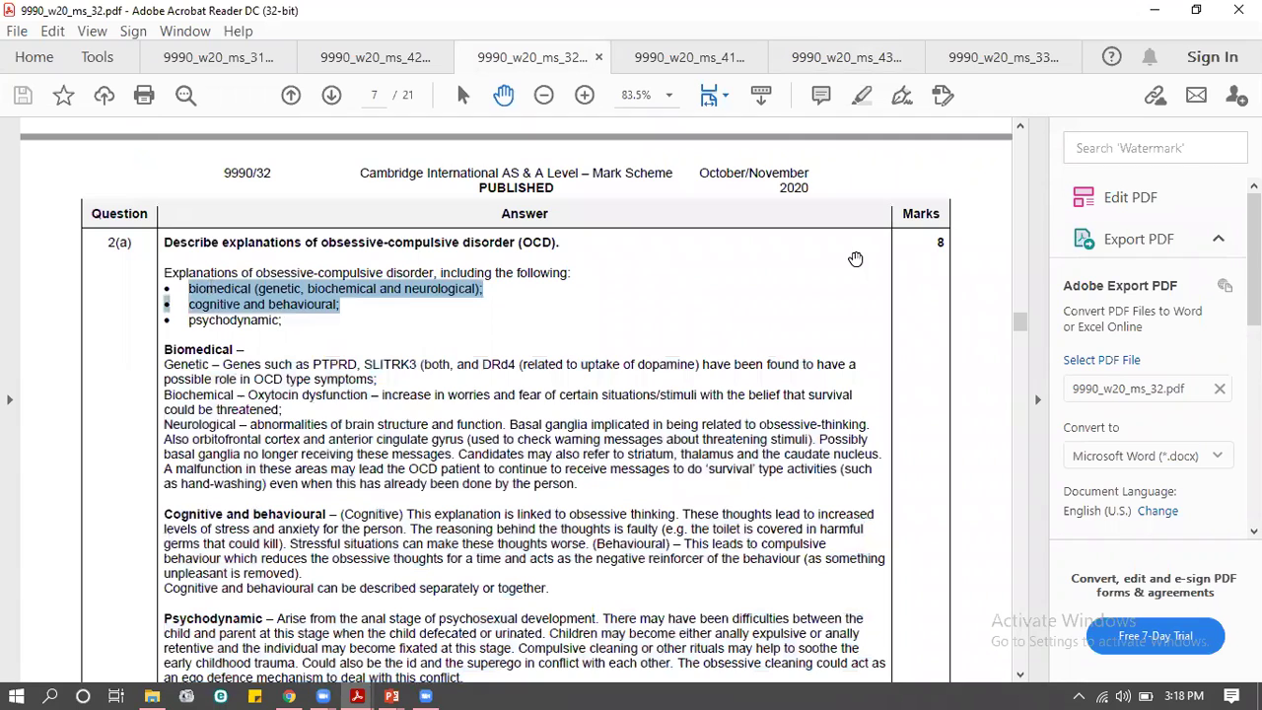
{"action": "left_click", "coordinate": [942, 246]}
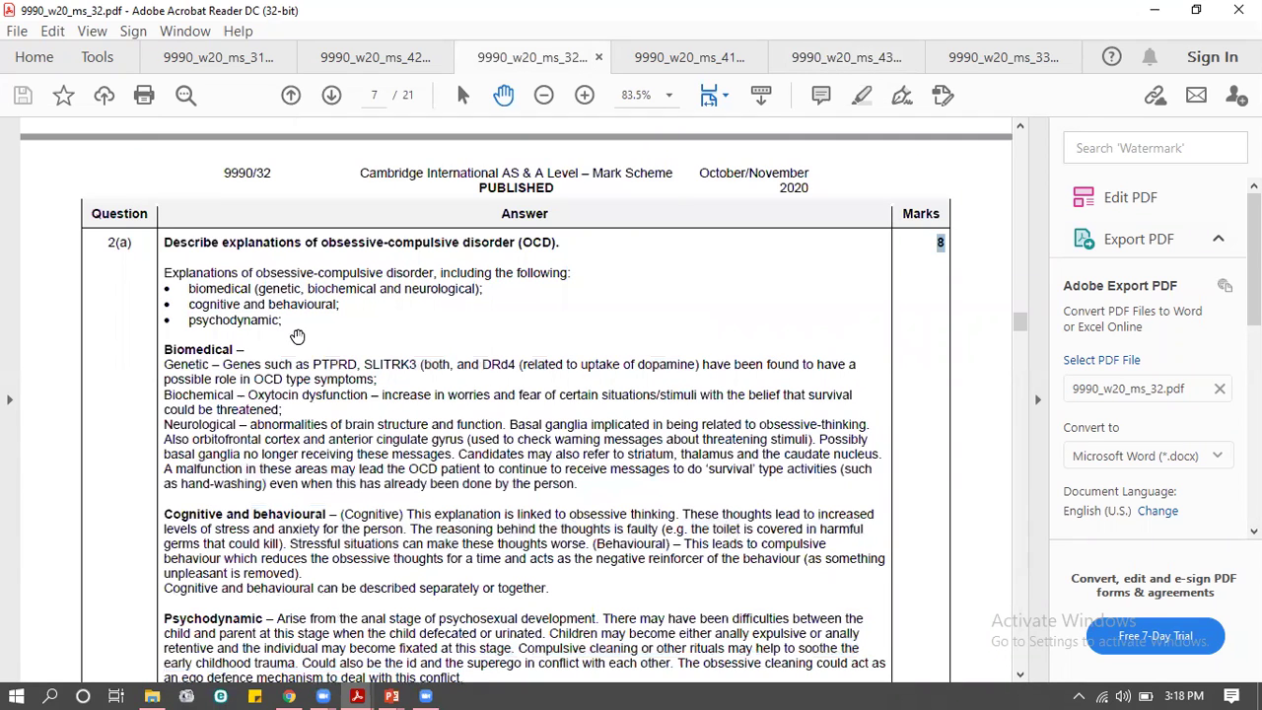
{"action": "left_click_drag", "start_coordinate": [189, 288], "coordinate": [283, 320]}
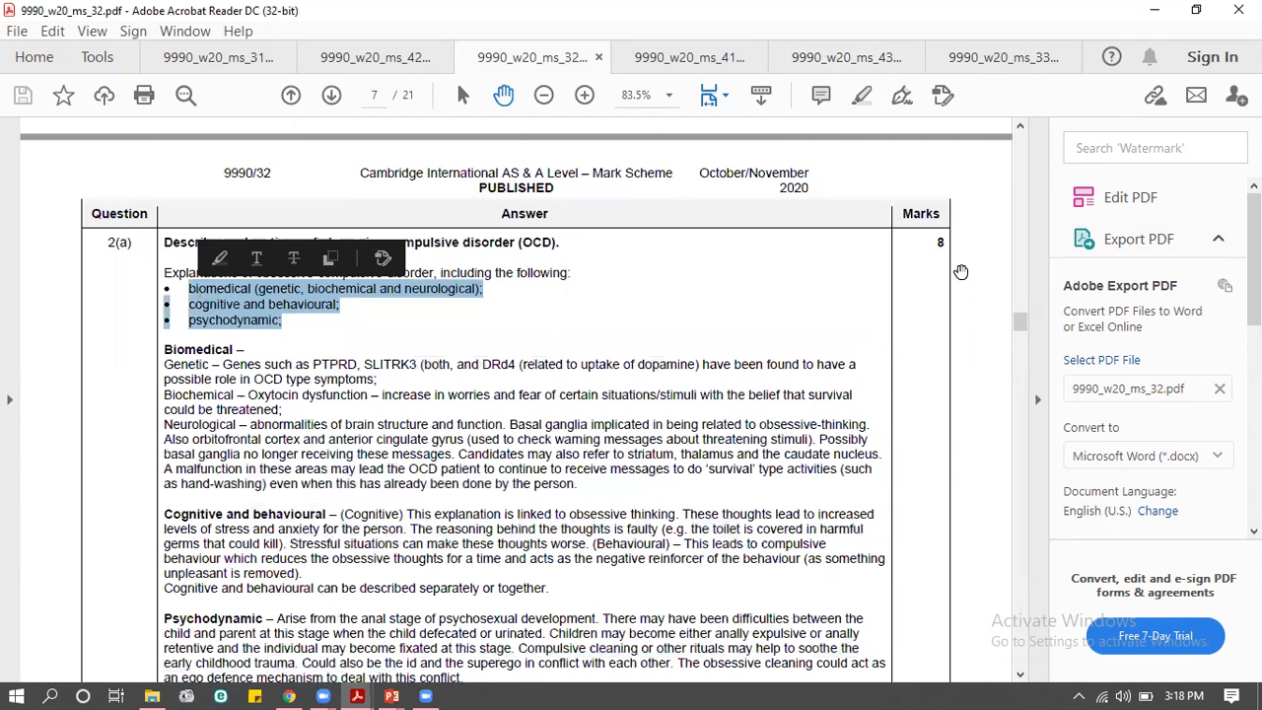
{"action": "left_click", "coordinate": [953, 272]}
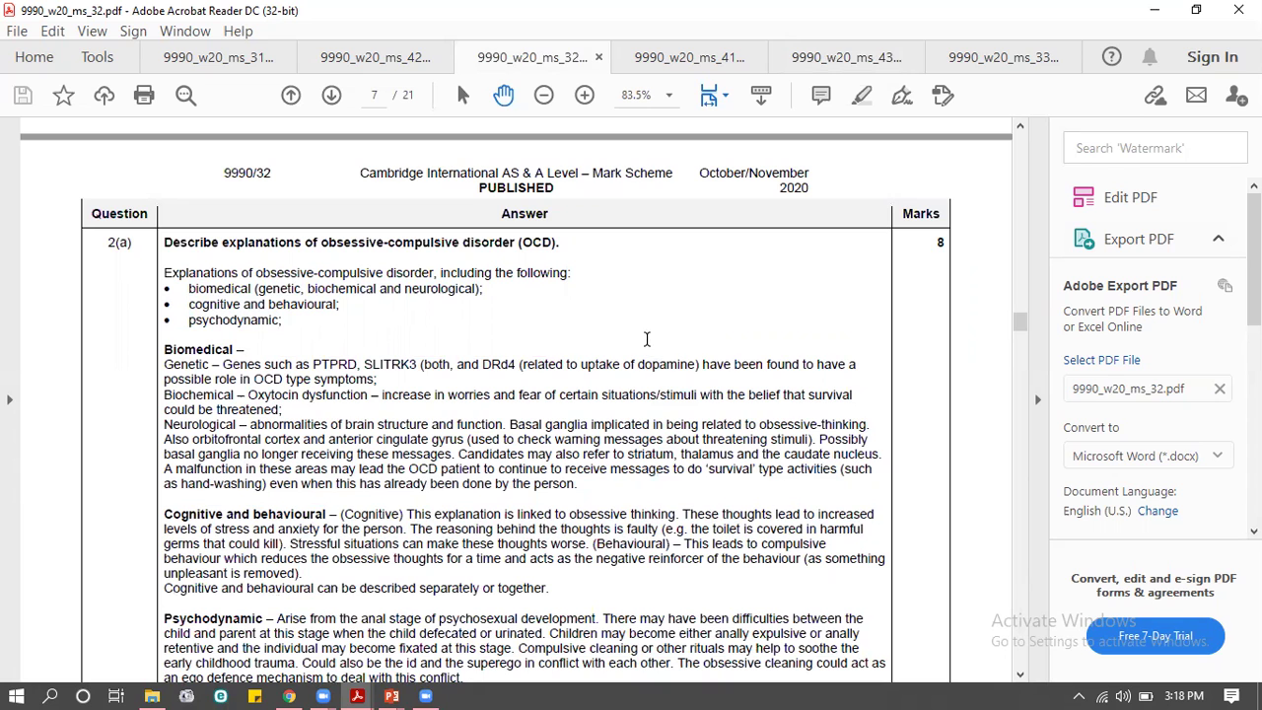
{"action": "scroll", "coordinate": [647, 339], "scroll_direction": "down", "scroll_amount": 2}
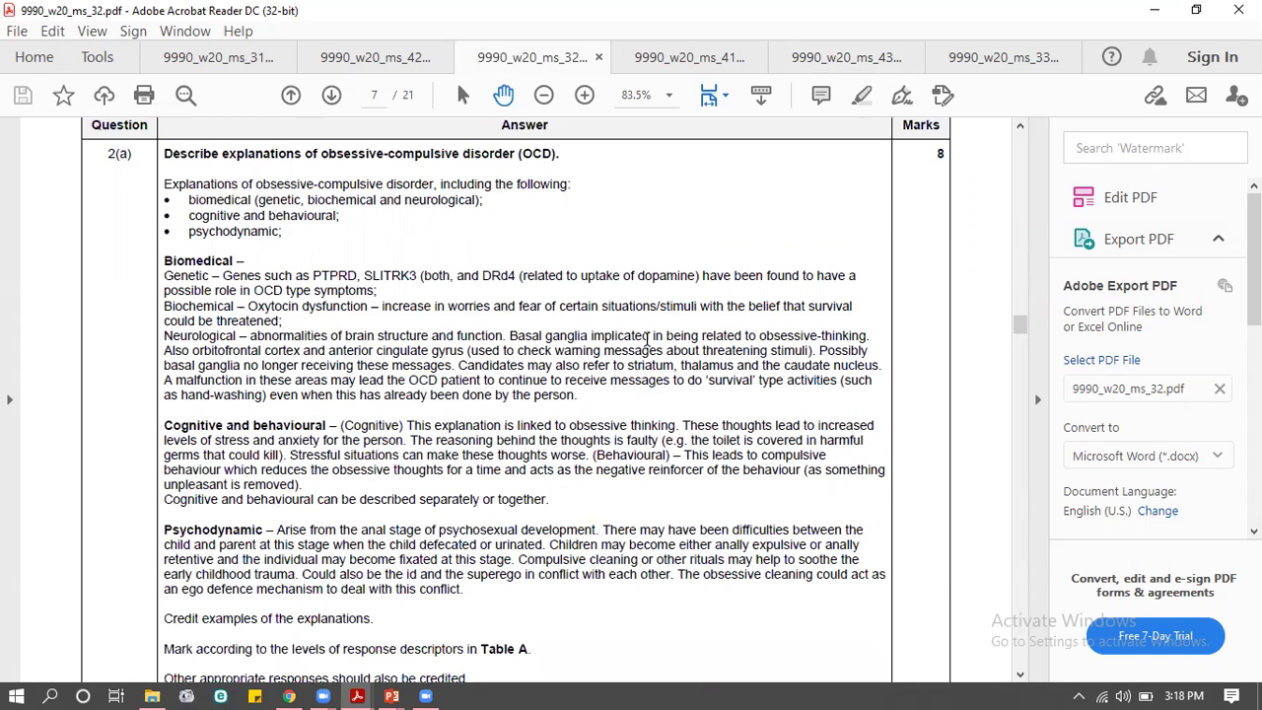
{"action": "scroll", "coordinate": [647, 340], "scroll_direction": "down", "scroll_amount": 2}
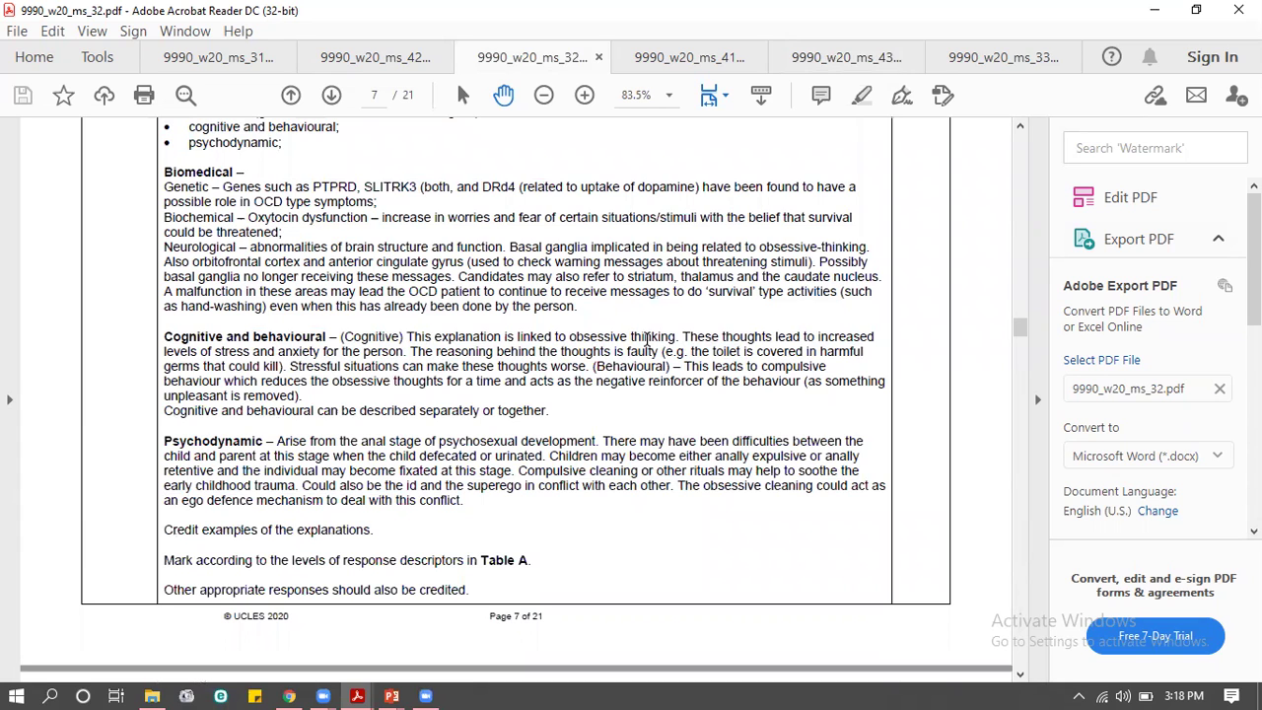
{"action": "scroll", "coordinate": [647, 339], "scroll_direction": "down", "scroll_amount": 5}
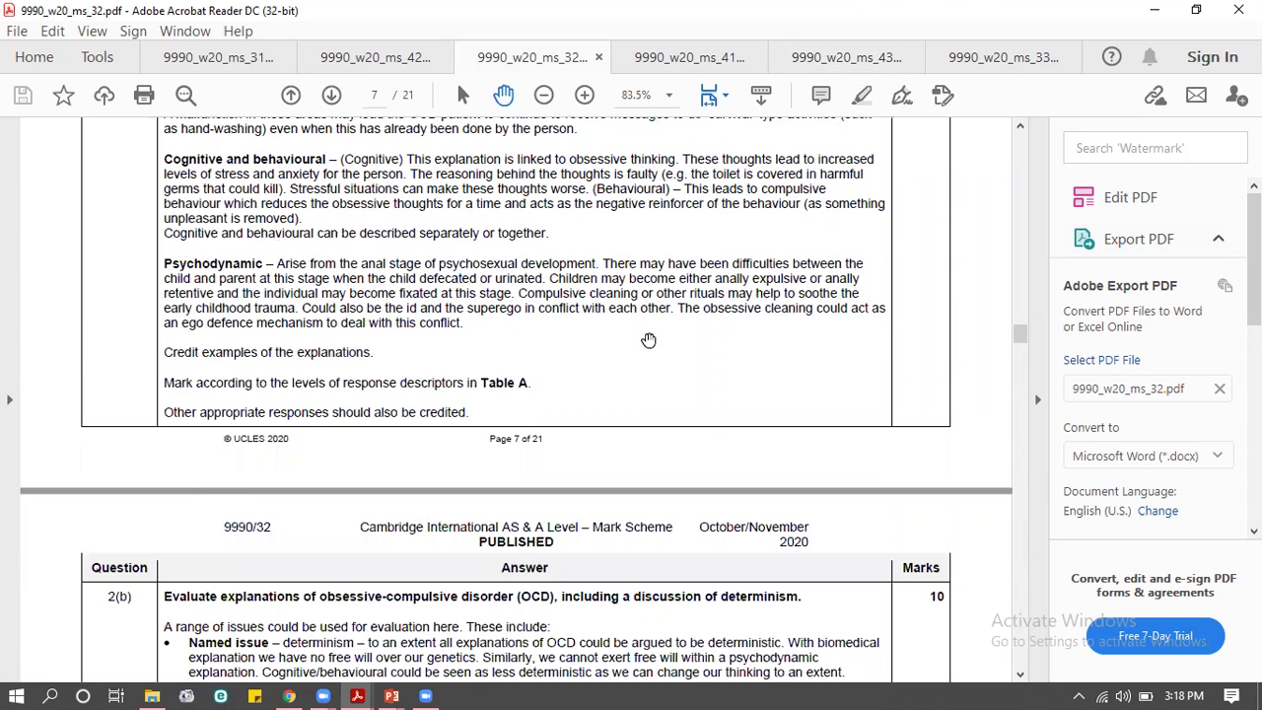
{"action": "scroll", "coordinate": [647, 339], "scroll_direction": "down", "scroll_amount": 4}
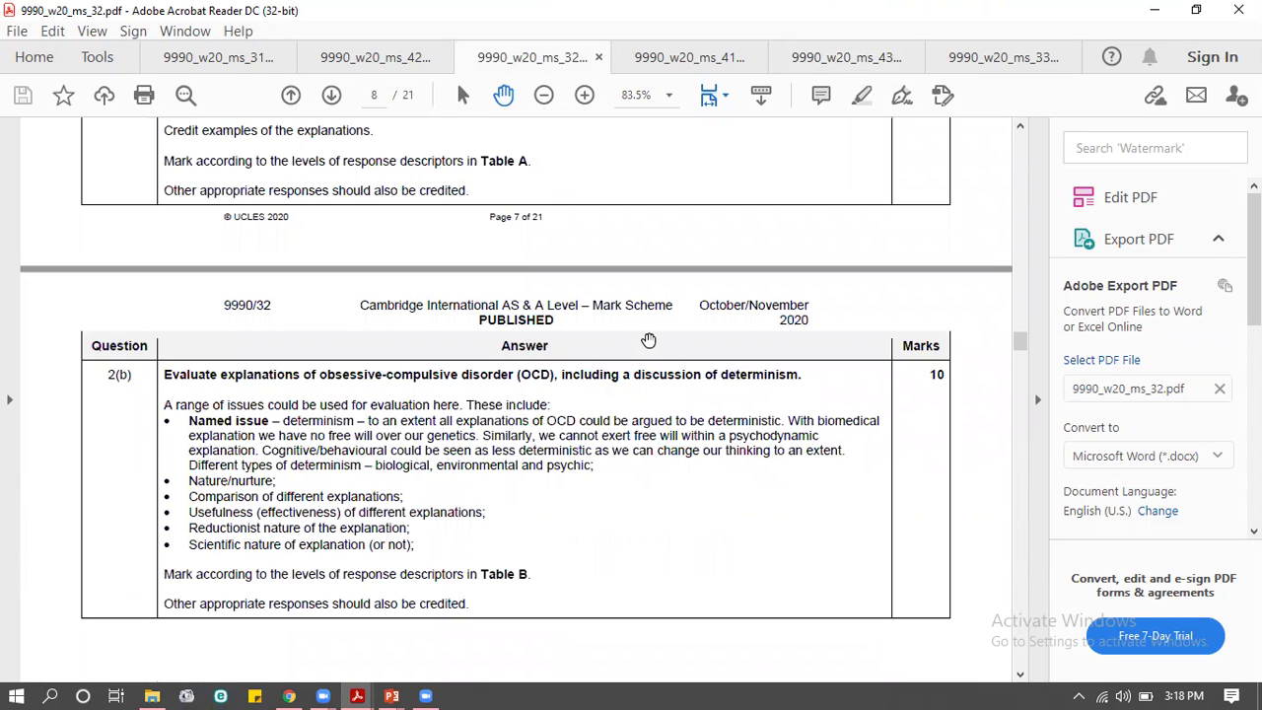
{"action": "scroll", "coordinate": [647, 339], "scroll_direction": "up", "scroll_amount": 5}
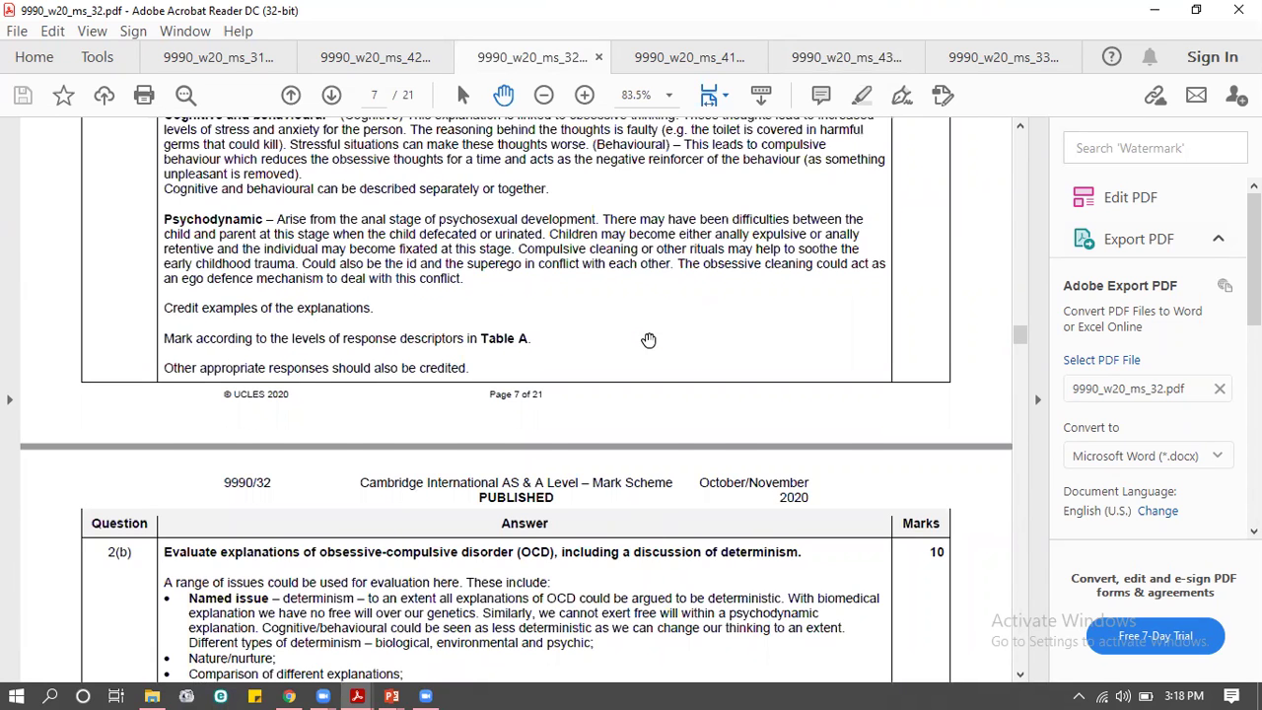
{"action": "scroll", "coordinate": [647, 339], "scroll_direction": "up", "scroll_amount": 4}
{"action": "scroll", "coordinate": [647, 339], "scroll_direction": "up", "scroll_amount": 4}
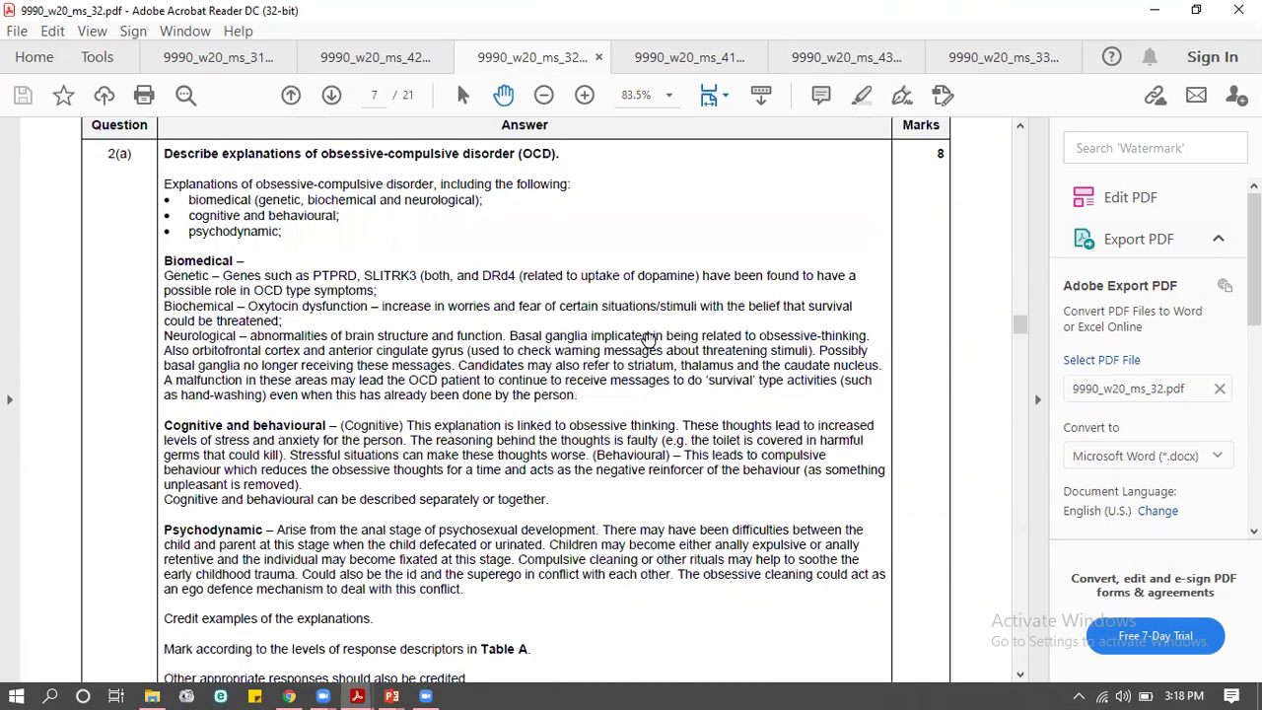
{"action": "scroll", "coordinate": [647, 339], "scroll_direction": "up", "scroll_amount": 3}
Highlight the 2(a) marks, 2(b)'s determinism part, the explanation paragraphs, evaluation issues and 2(b) wording
{"action": "double_click", "coordinate": [937, 242]}
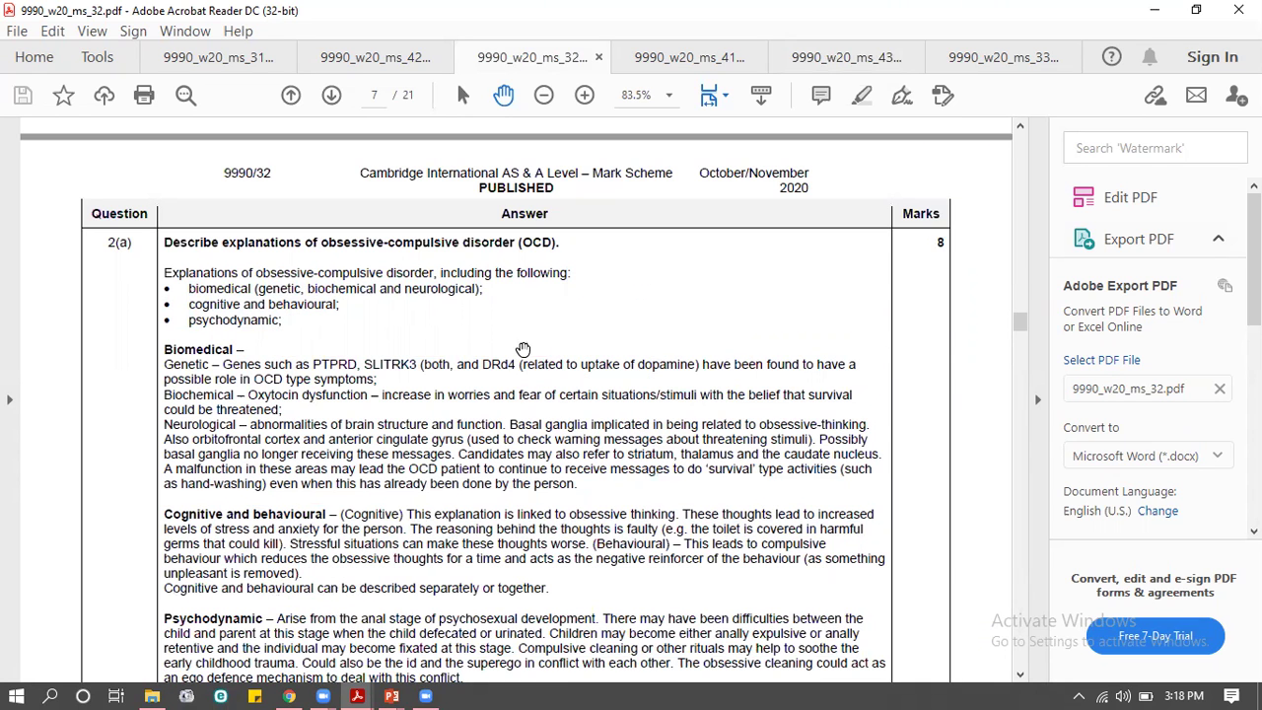
{"action": "scroll", "coordinate": [505, 359], "scroll_direction": "down", "scroll_amount": 8}
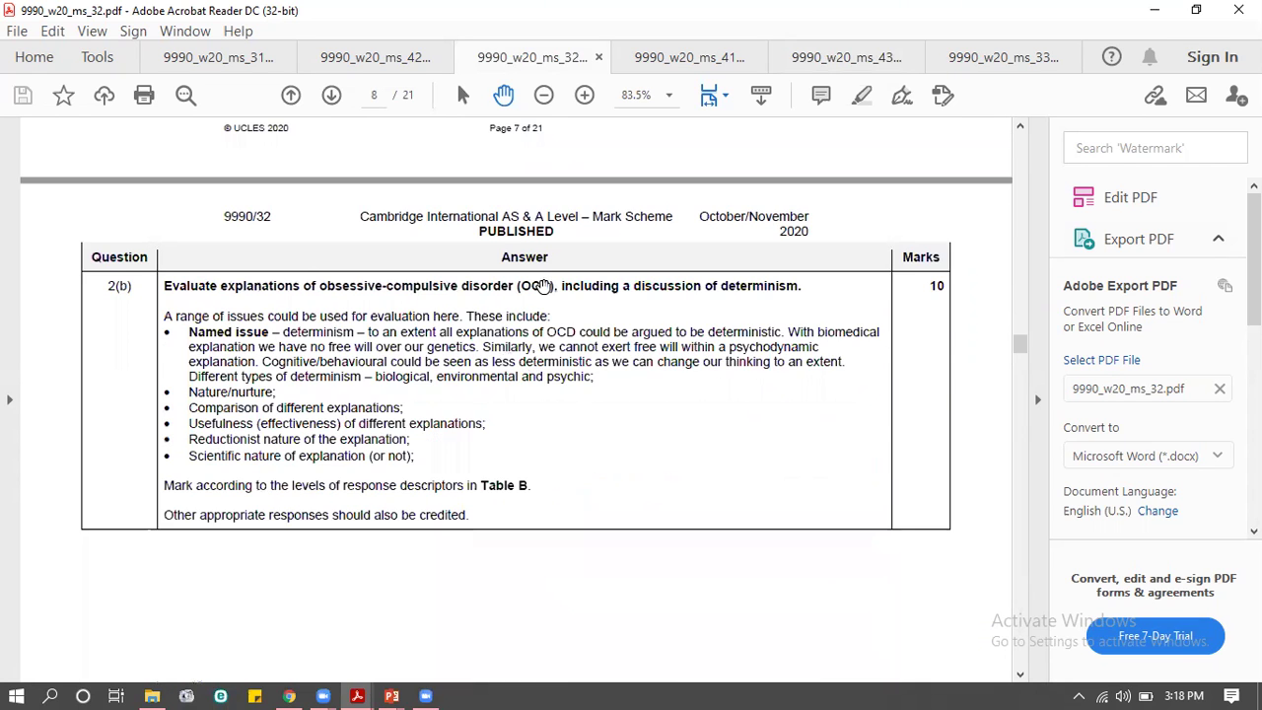
{"action": "left_click_drag", "start_coordinate": [521, 286], "coordinate": [801, 296]}
{"action": "scroll", "coordinate": [378, 407], "scroll_direction": "up", "scroll_amount": 5}
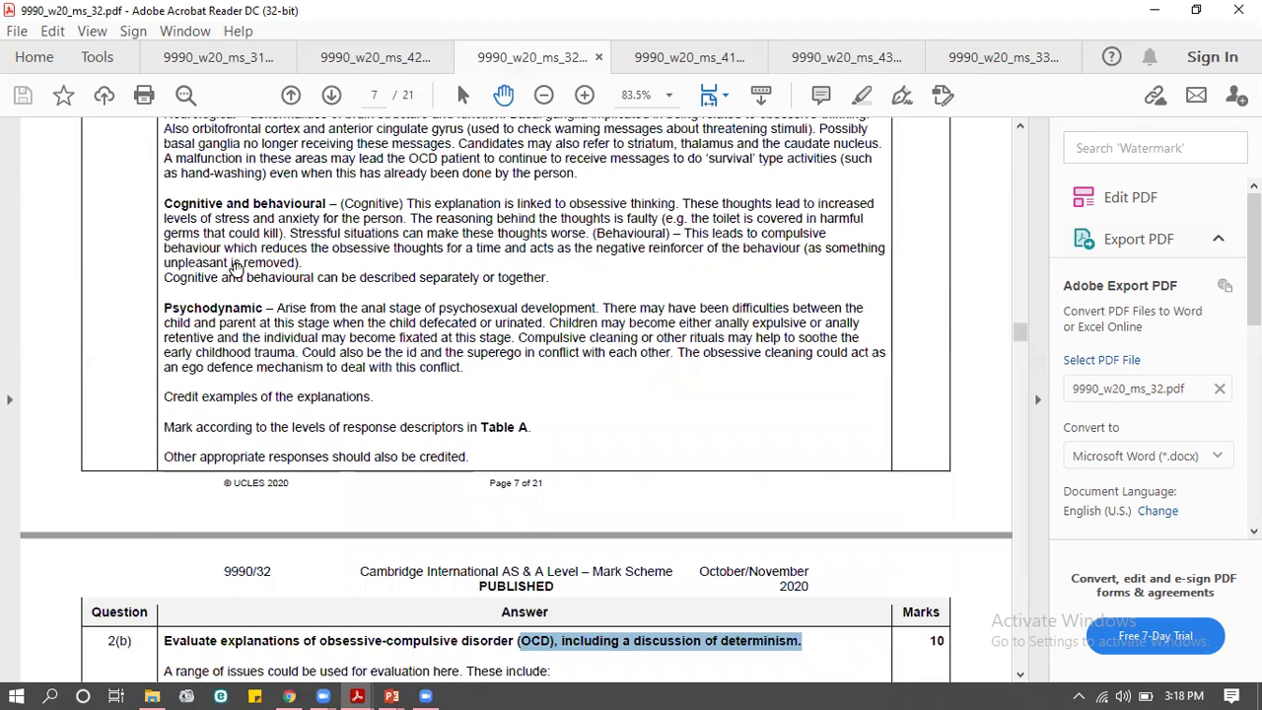
{"action": "scroll", "coordinate": [378, 408], "scroll_direction": "up", "scroll_amount": 3}
{"action": "left_click_drag", "start_coordinate": [464, 591], "coordinate": [163, 275]}
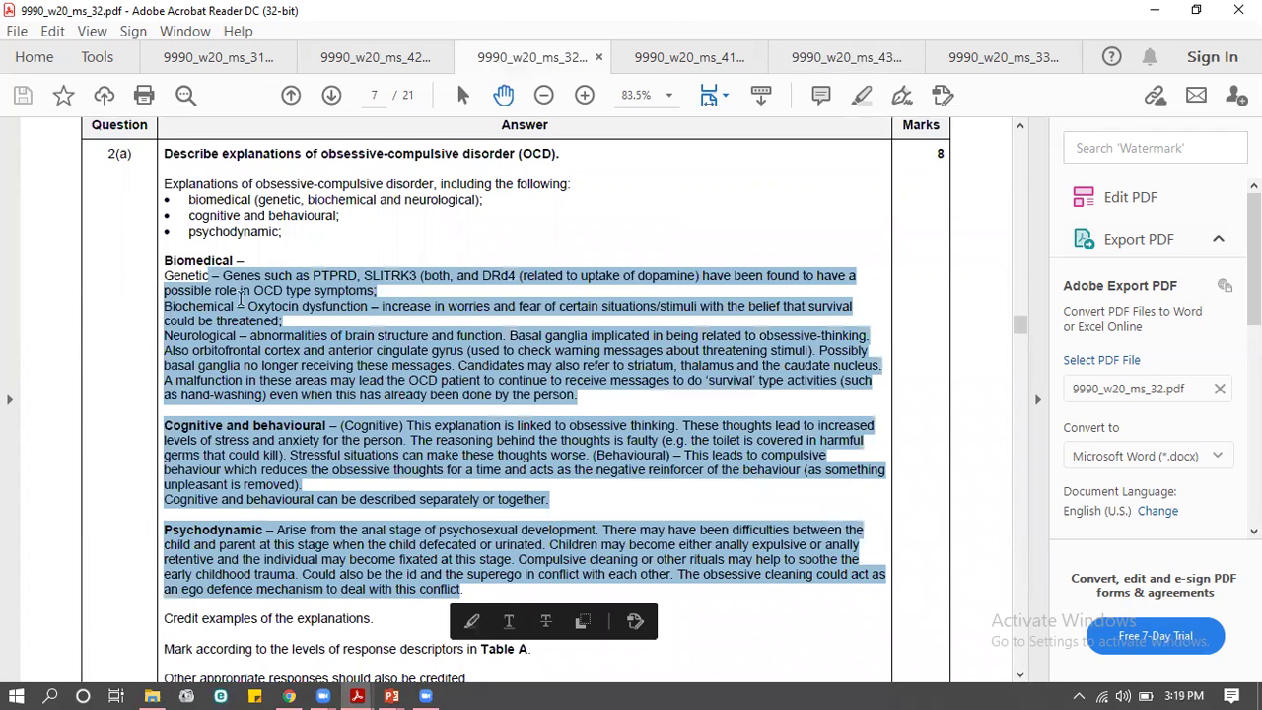
{"action": "left_click_drag", "start_coordinate": [163, 260], "coordinate": [540, 558]}
{"action": "left_click", "coordinate": [540, 558]}
{"action": "scroll", "coordinate": [541, 558], "scroll_direction": "down", "scroll_amount": 5}
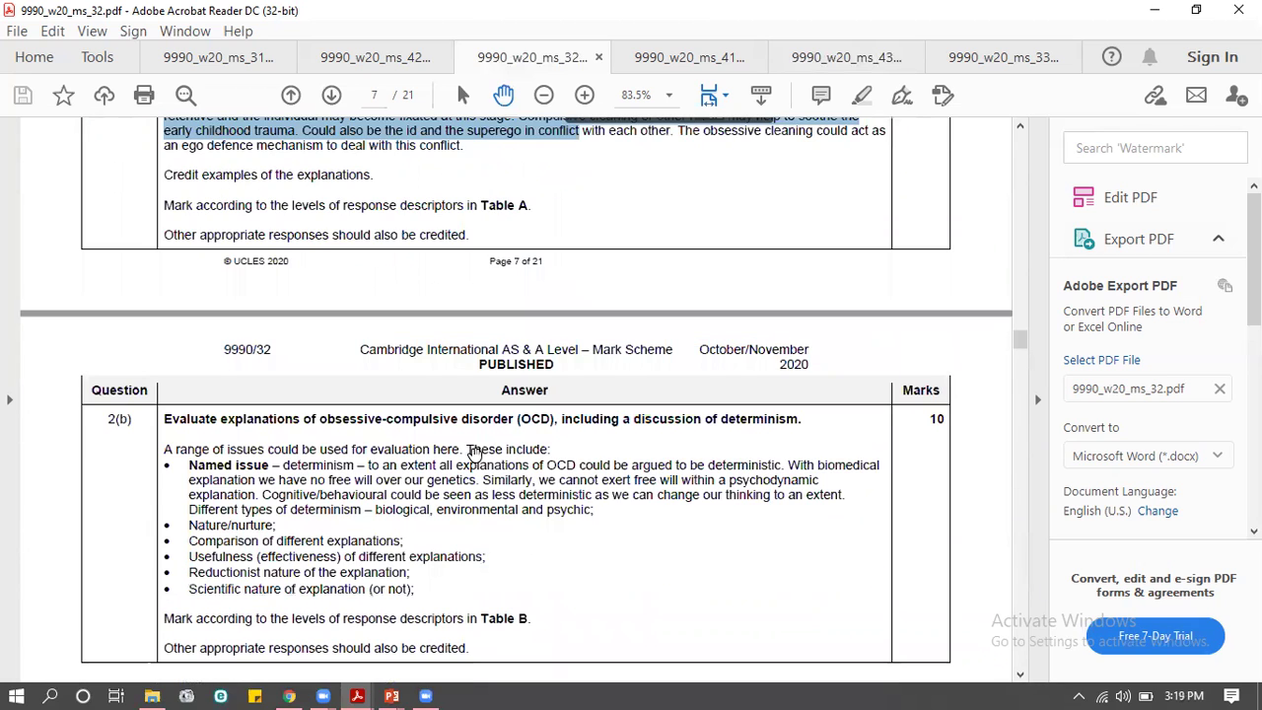
{"action": "scroll", "coordinate": [463, 483], "scroll_direction": "down", "scroll_amount": 2}
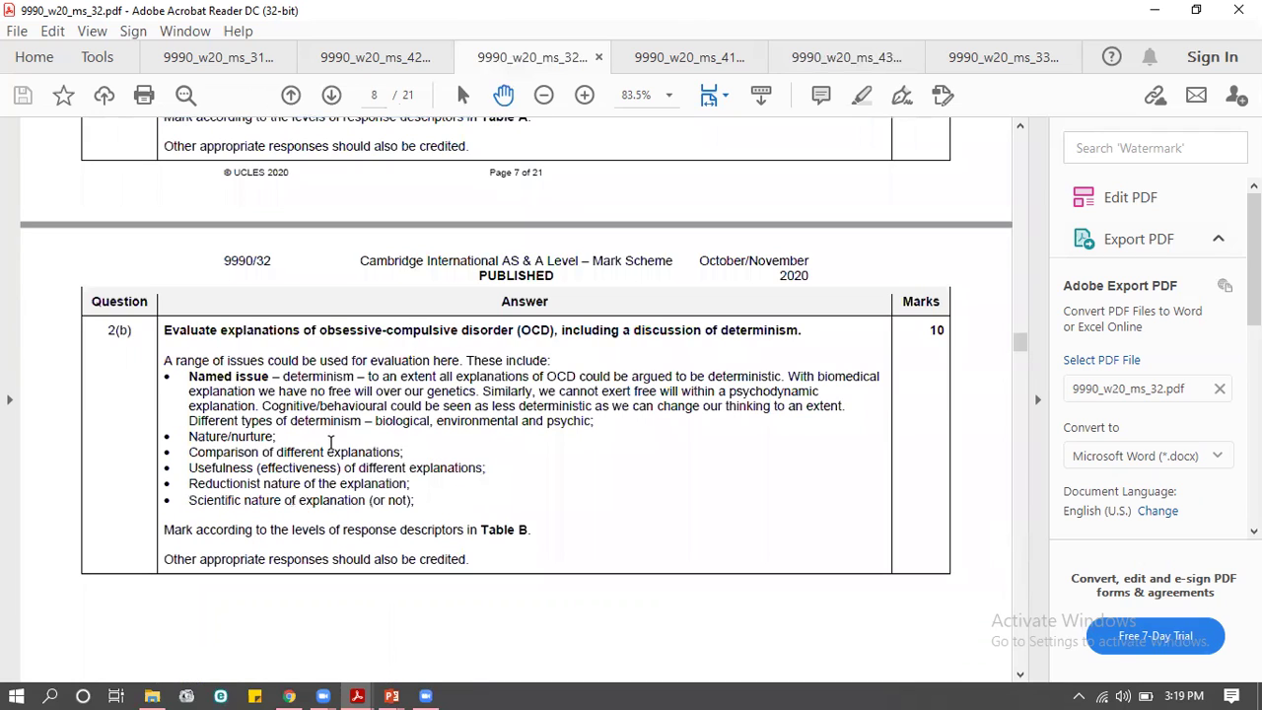
{"action": "left_click_drag", "start_coordinate": [463, 530], "coordinate": [241, 431]}
{"action": "left_click", "coordinate": [241, 431]}
{"action": "scroll", "coordinate": [304, 374], "scroll_direction": "up", "scroll_amount": 2}
{"action": "scroll", "coordinate": [304, 375], "scroll_direction": "down", "scroll_amount": 2}
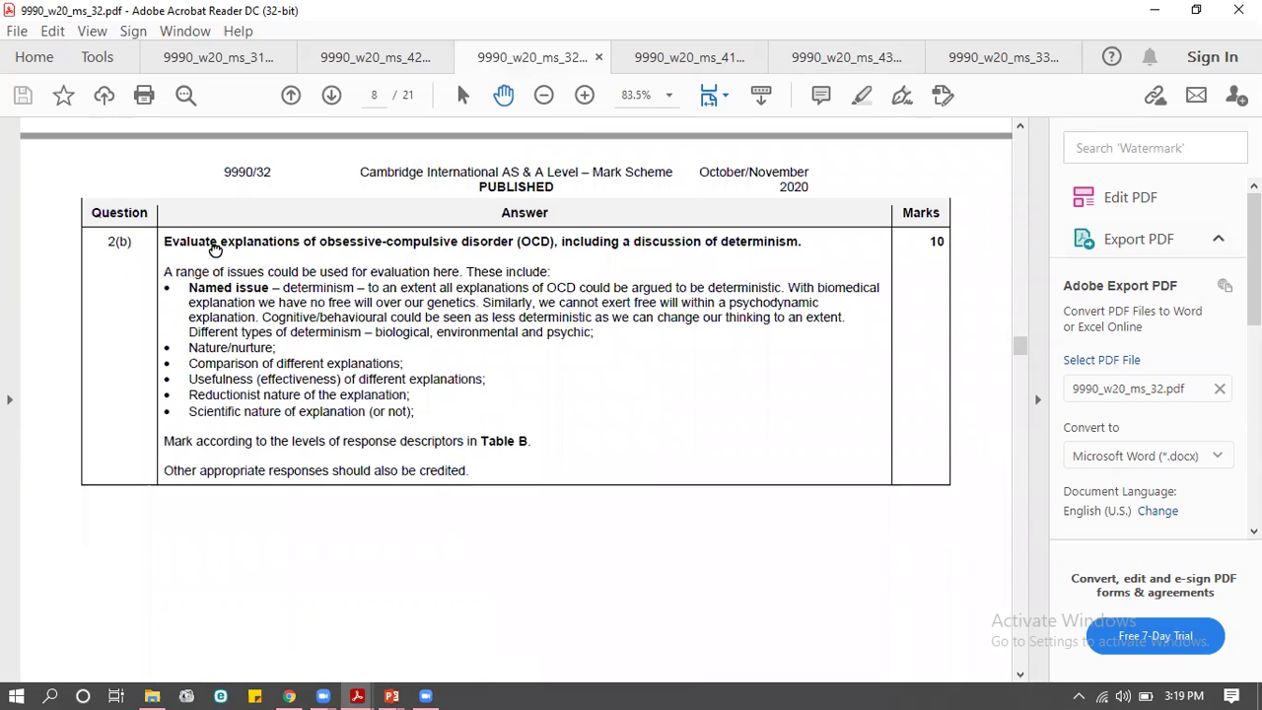
{"action": "left_click_drag", "start_coordinate": [791, 244], "coordinate": [219, 243]}
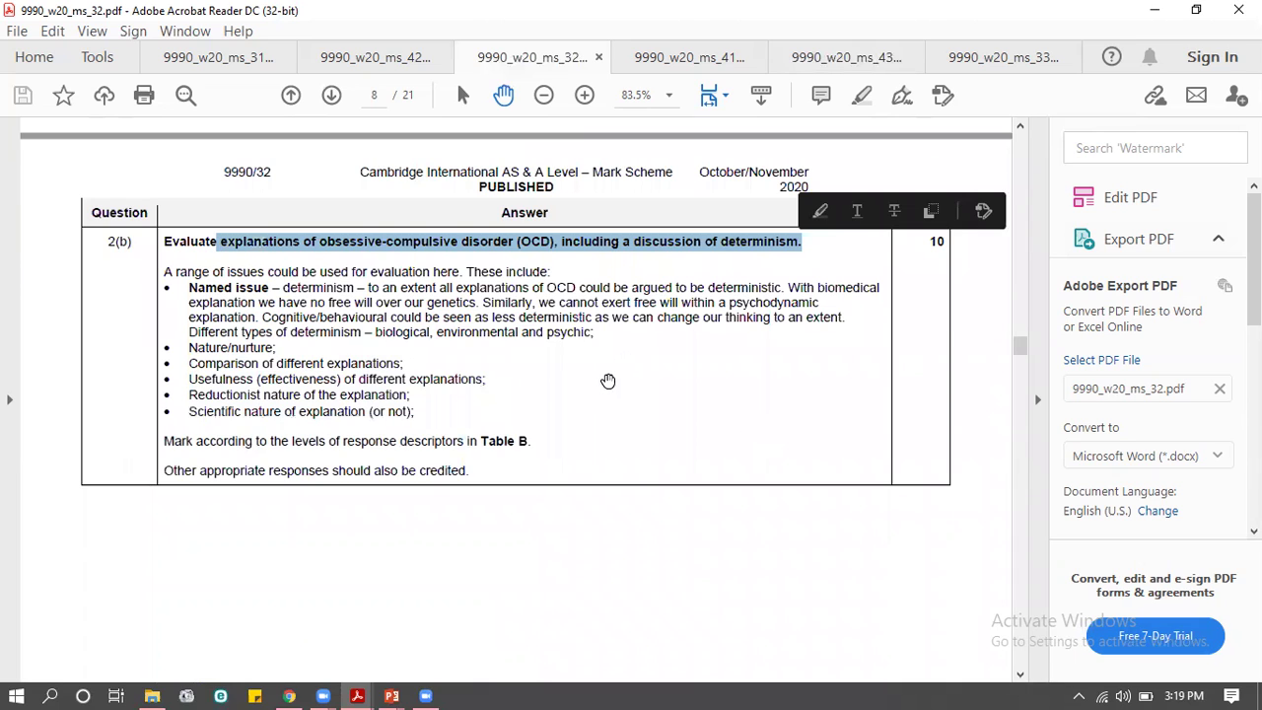
{"action": "left_click", "coordinate": [612, 379]}
Glance at 9990_w20_ms_41, then highlight ms_32's Biomedical, Cognitive and Psychodynamic explanations
{"action": "left_click", "coordinate": [689, 57]}
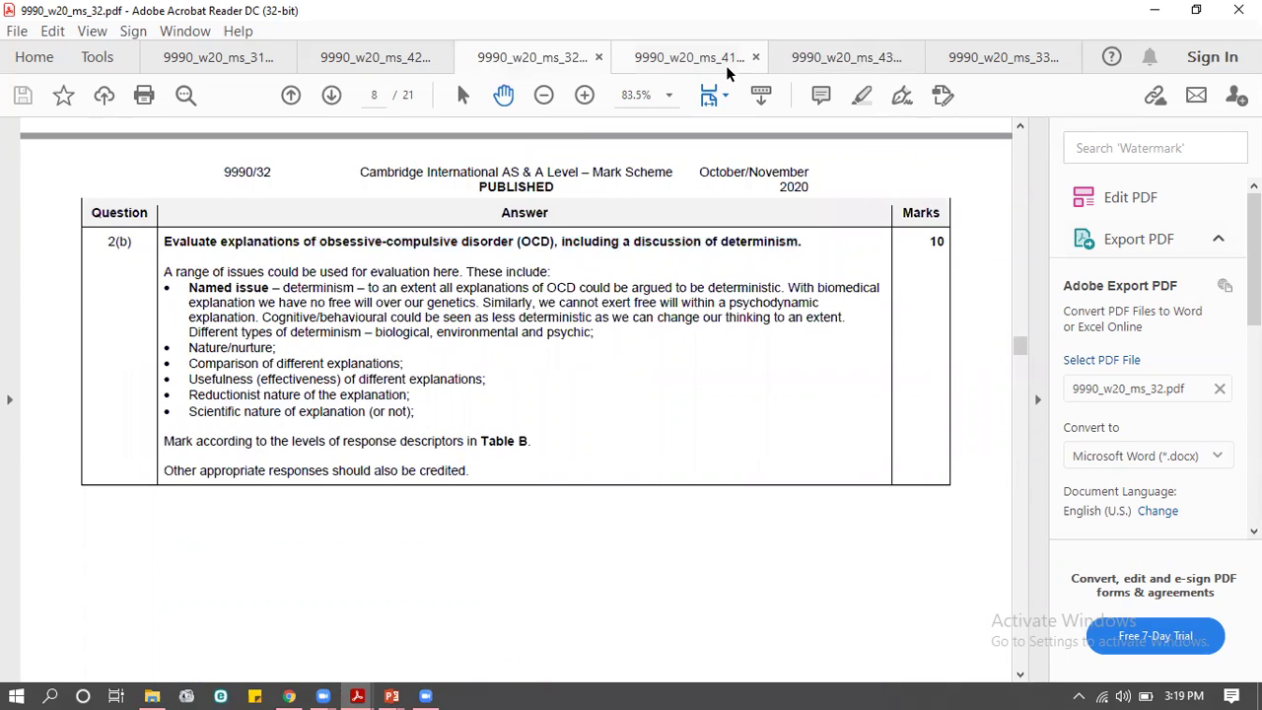
{"action": "left_click", "coordinate": [526, 57]}
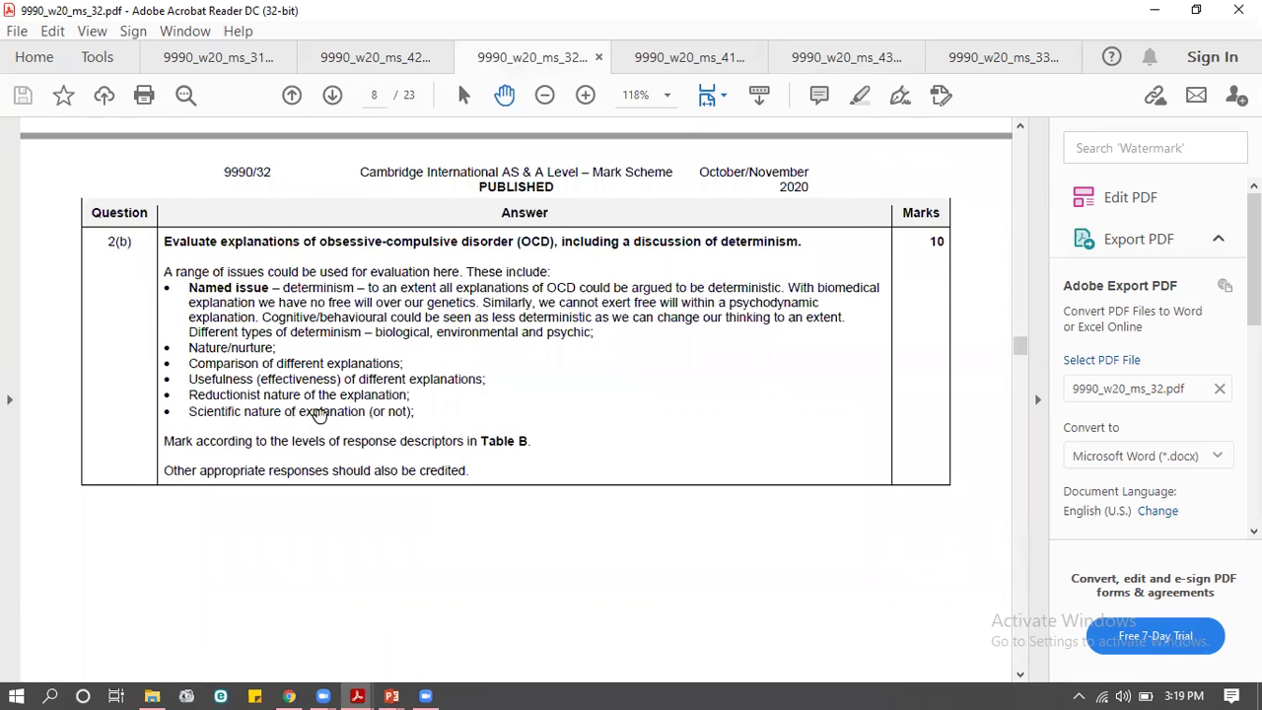
{"action": "scroll", "coordinate": [304, 394], "scroll_direction": "up", "scroll_amount": 2}
{"action": "scroll", "coordinate": [319, 415], "scroll_direction": "up", "scroll_amount": 1}
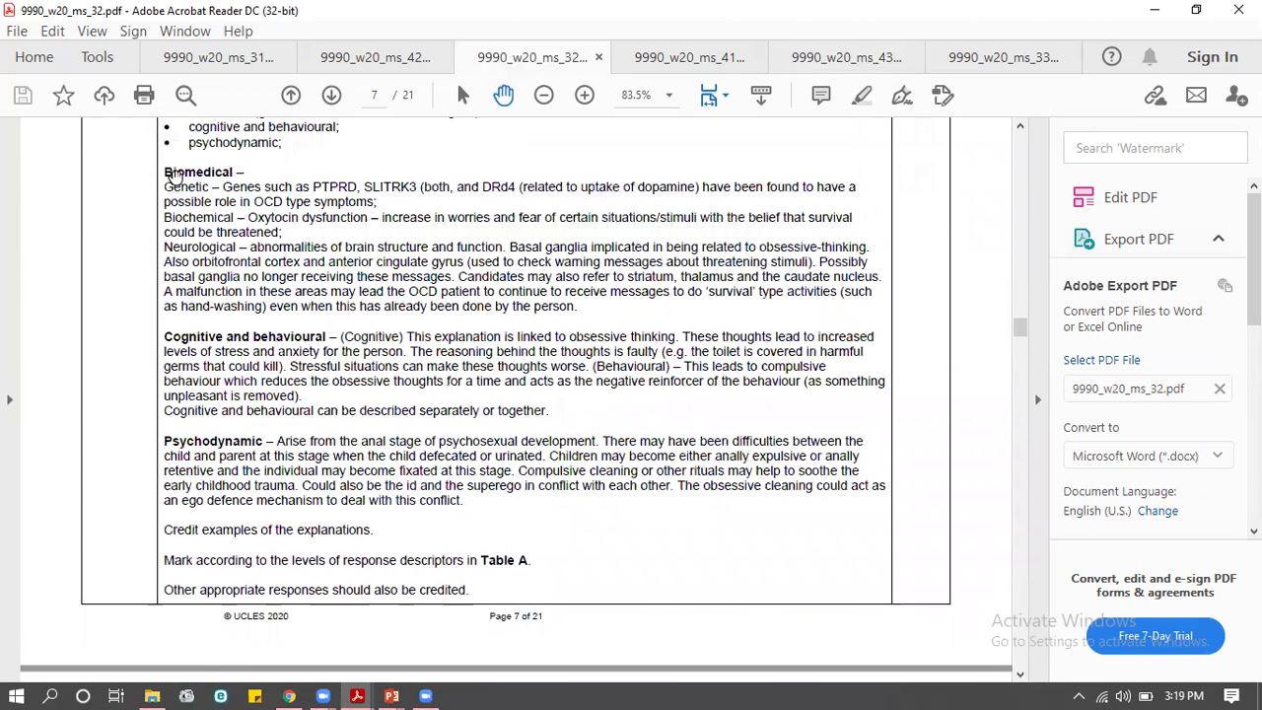
{"action": "mouse_move", "coordinate": [163, 187]}
{"action": "left_mouse_down"}
{"action": "mouse_move", "coordinate": [494, 487]}
{"action": "mouse_move", "coordinate": [462, 500]}
{"action": "left_mouse_up"}
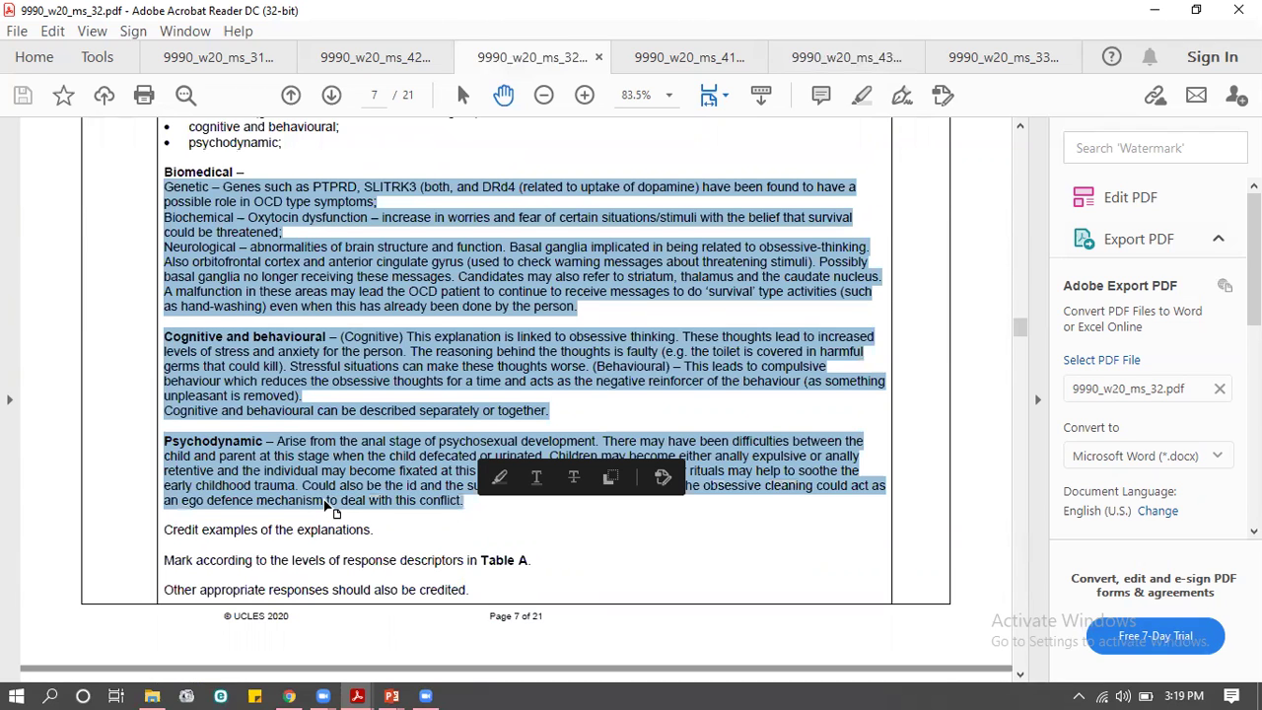
{"action": "scroll", "coordinate": [348, 483], "scroll_direction": "up", "scroll_amount": 1}
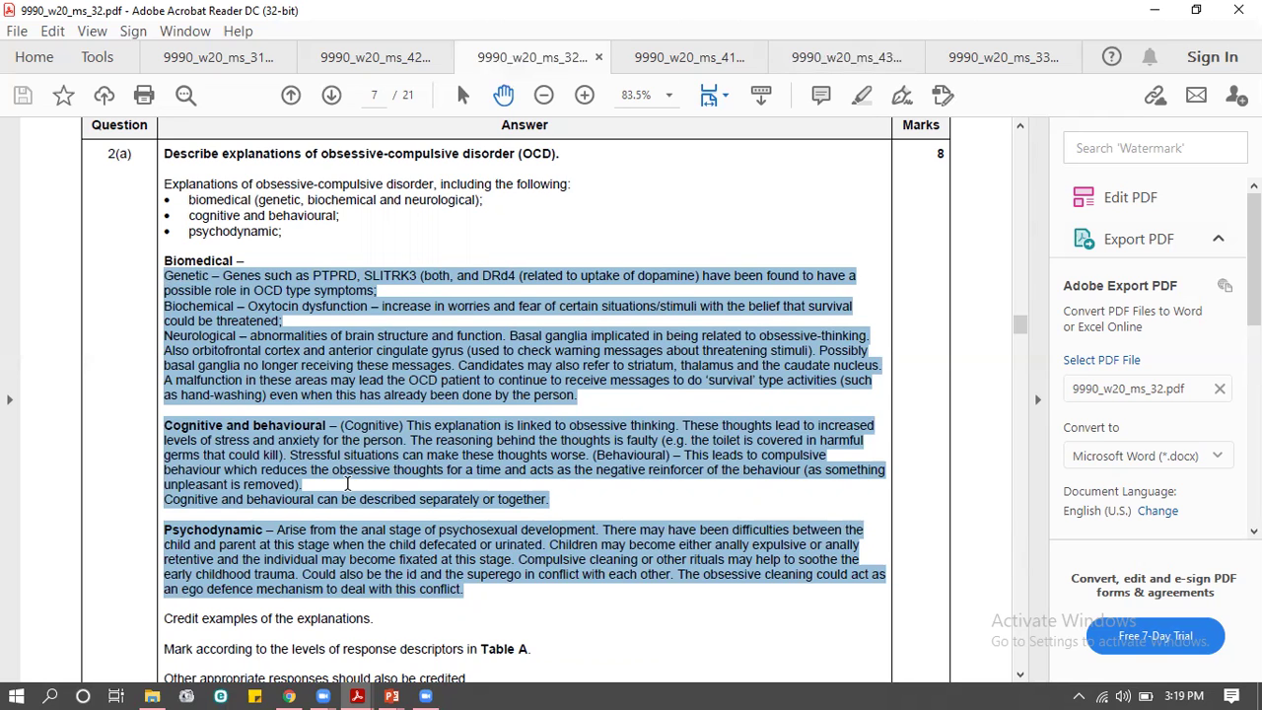
{"action": "scroll", "coordinate": [347, 484], "scroll_direction": "up", "scroll_amount": 2}
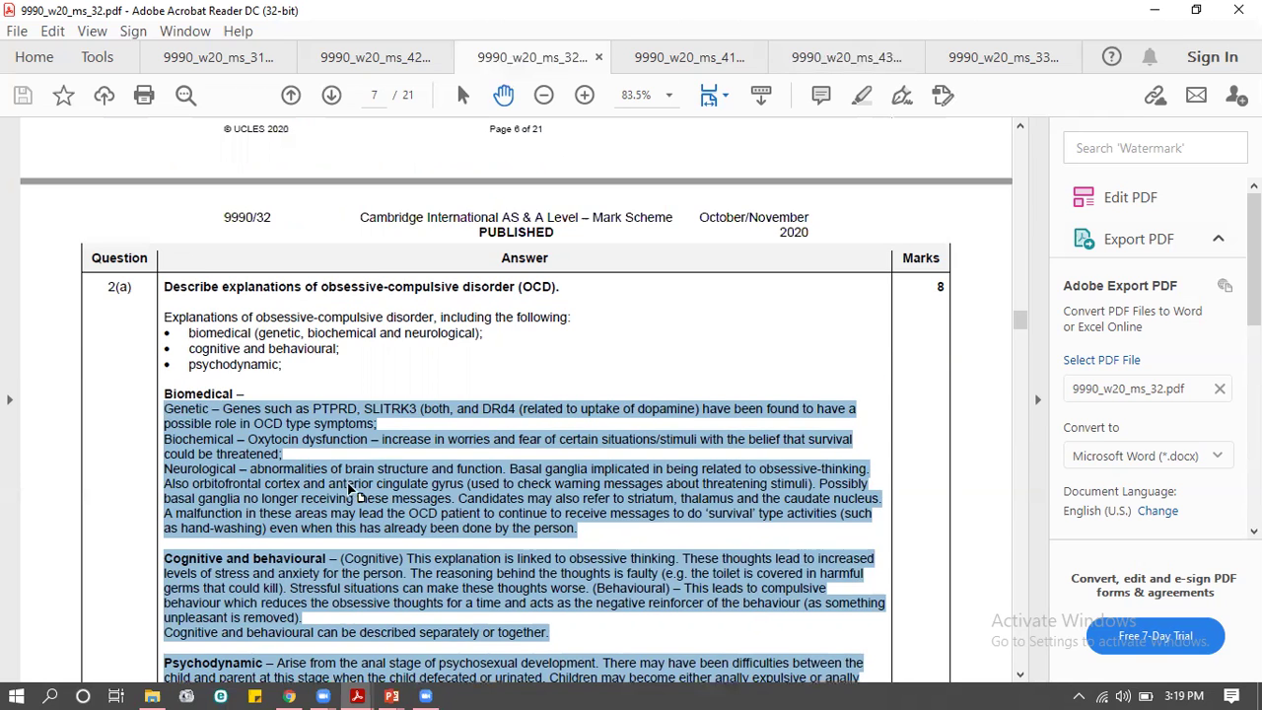
{"action": "scroll", "coordinate": [347, 483], "scroll_direction": "down", "scroll_amount": 3}
{"action": "scroll", "coordinate": [347, 483], "scroll_direction": "down", "scroll_amount": 1}
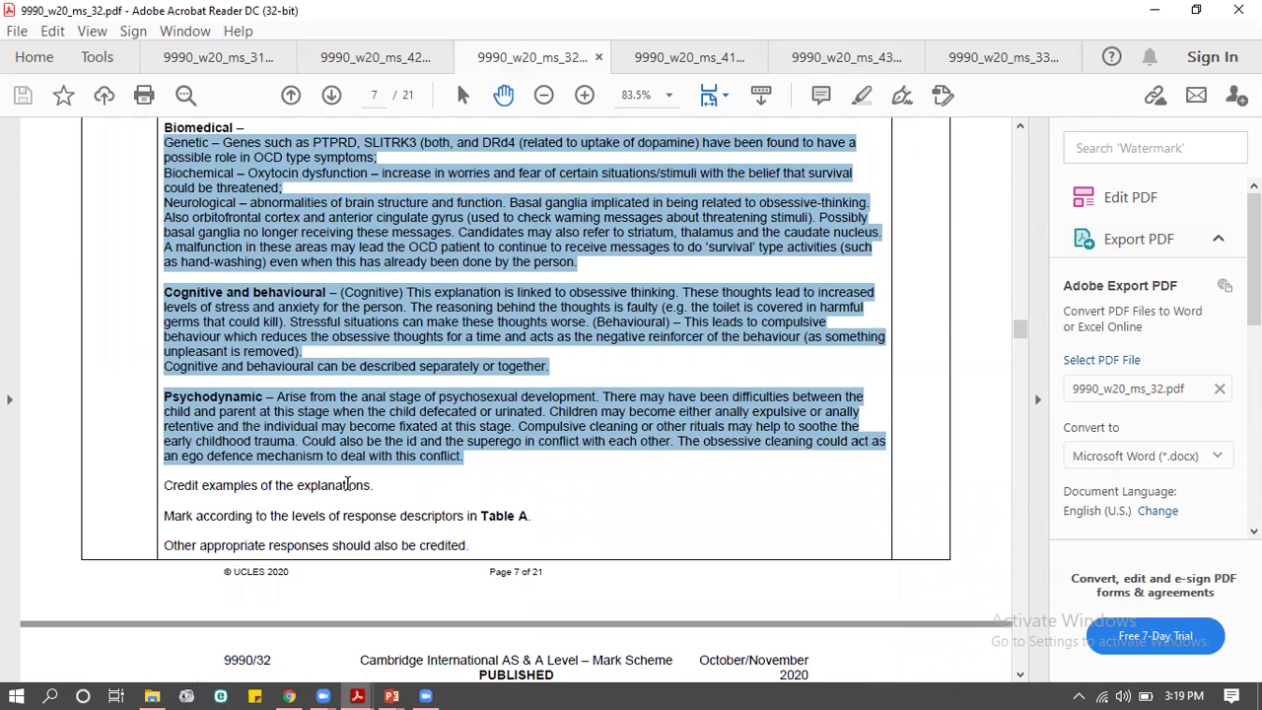
Review schizophrenia questions 2(a) and 2(b) in 9990_w20_ms_31, then return to PowerPoint
{"action": "key", "text": "ctrl+Tab"}
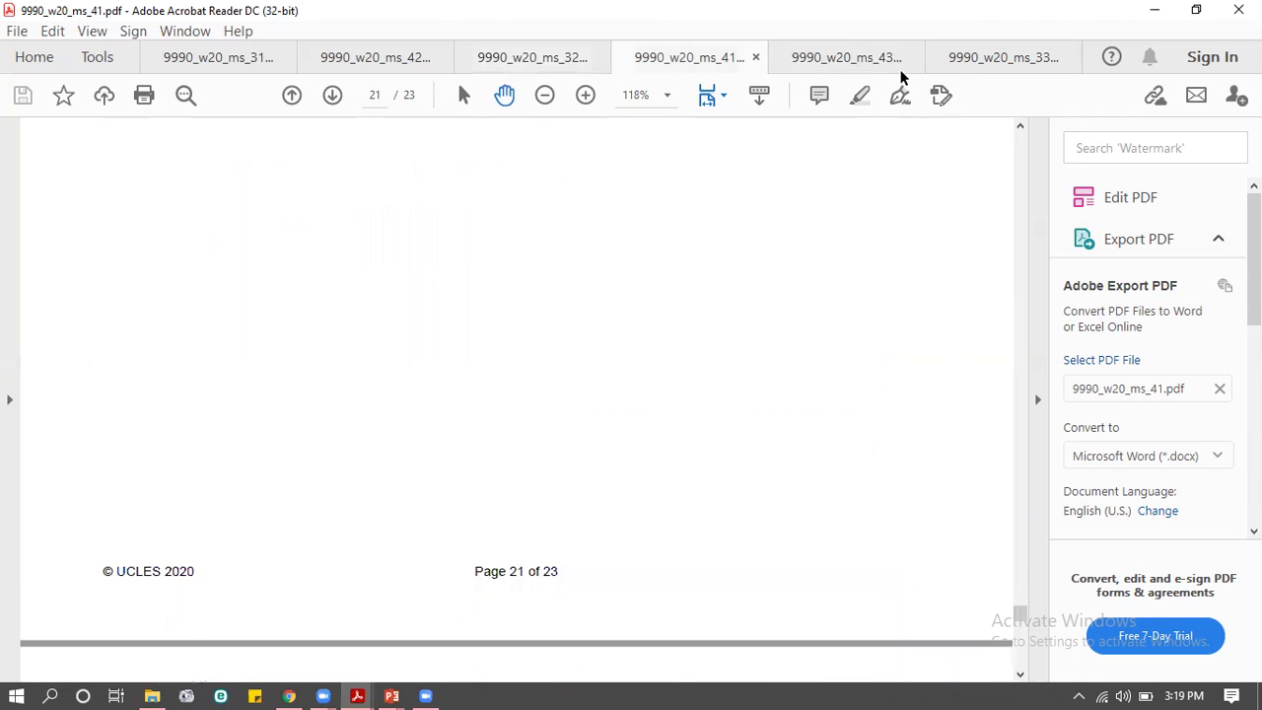
{"action": "left_click", "coordinate": [261, 67]}
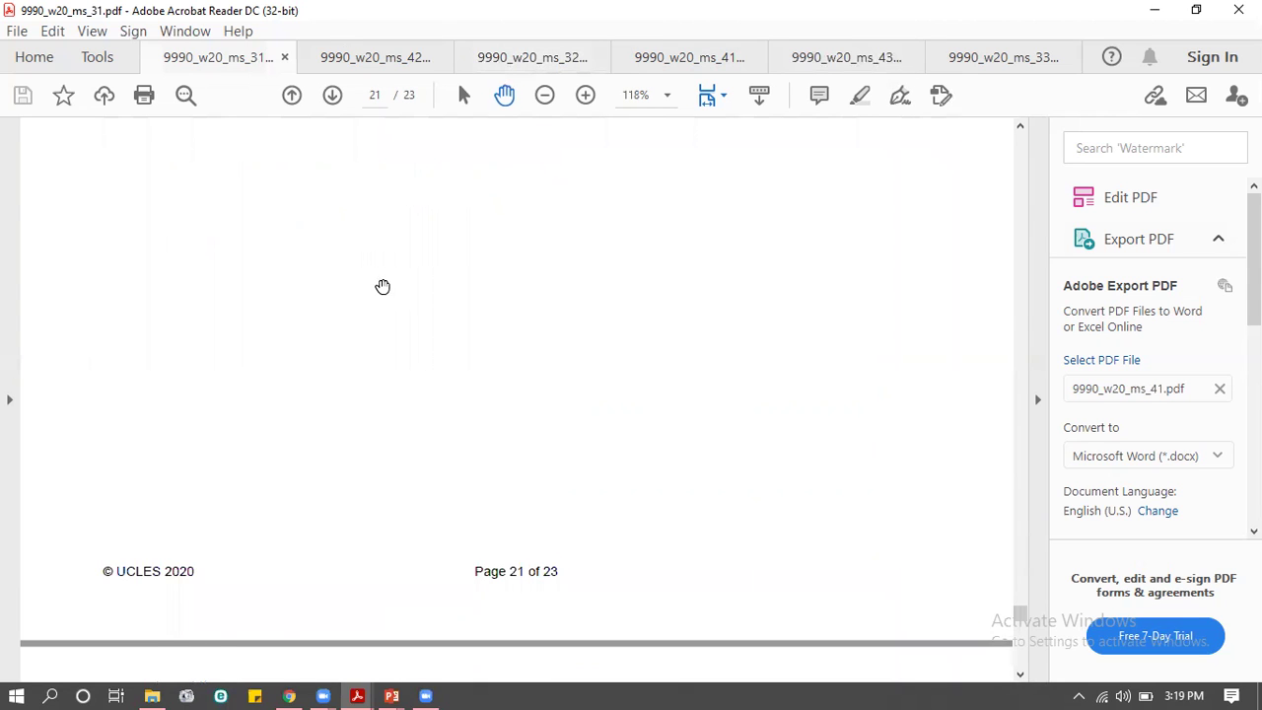
{"action": "scroll", "coordinate": [382, 288], "scroll_direction": "down", "scroll_amount": 3}
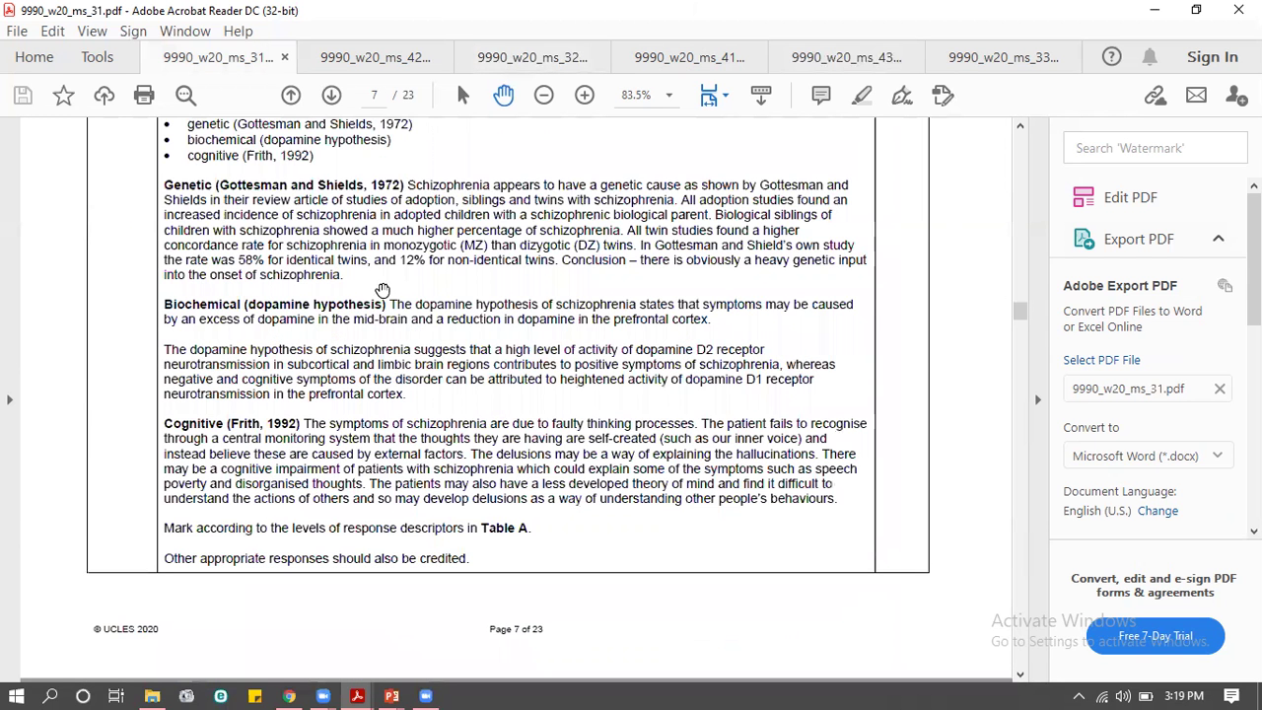
{"action": "scroll", "coordinate": [383, 288], "scroll_direction": "up", "scroll_amount": 2}
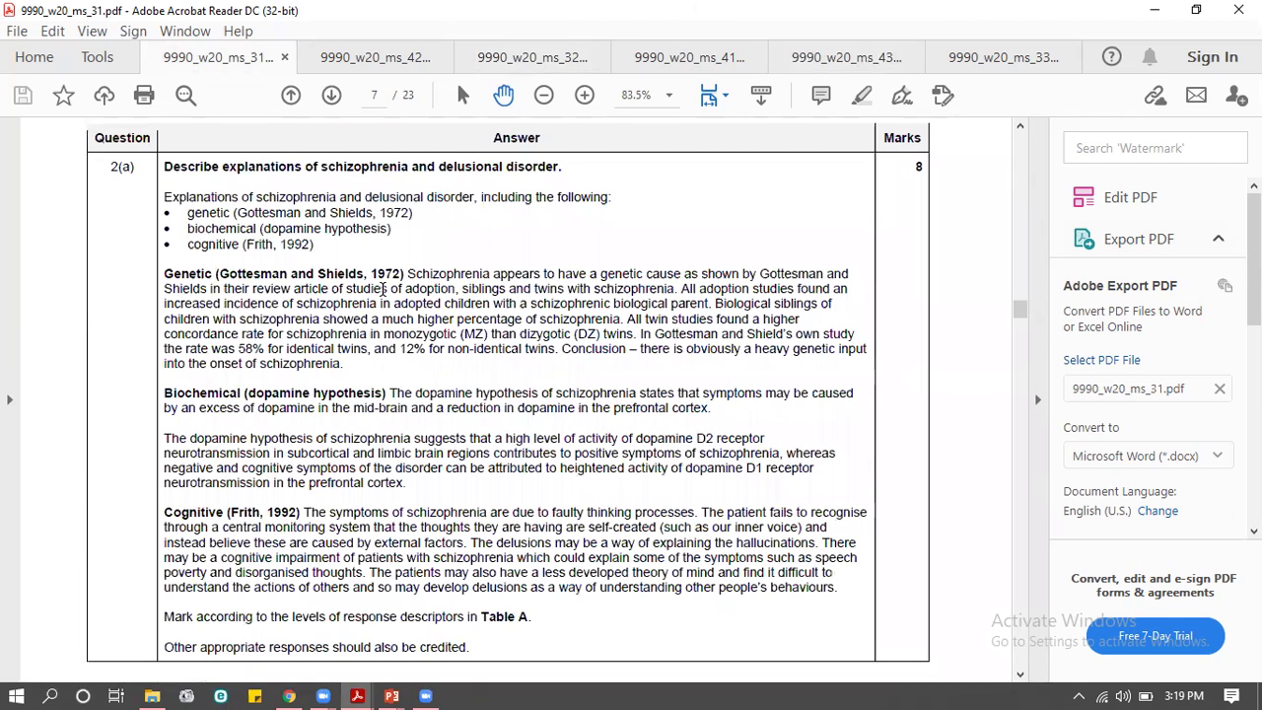
{"action": "scroll", "coordinate": [382, 288], "scroll_direction": "down", "scroll_amount": 5}
{"action": "scroll", "coordinate": [387, 291], "scroll_direction": "down", "scroll_amount": 3}
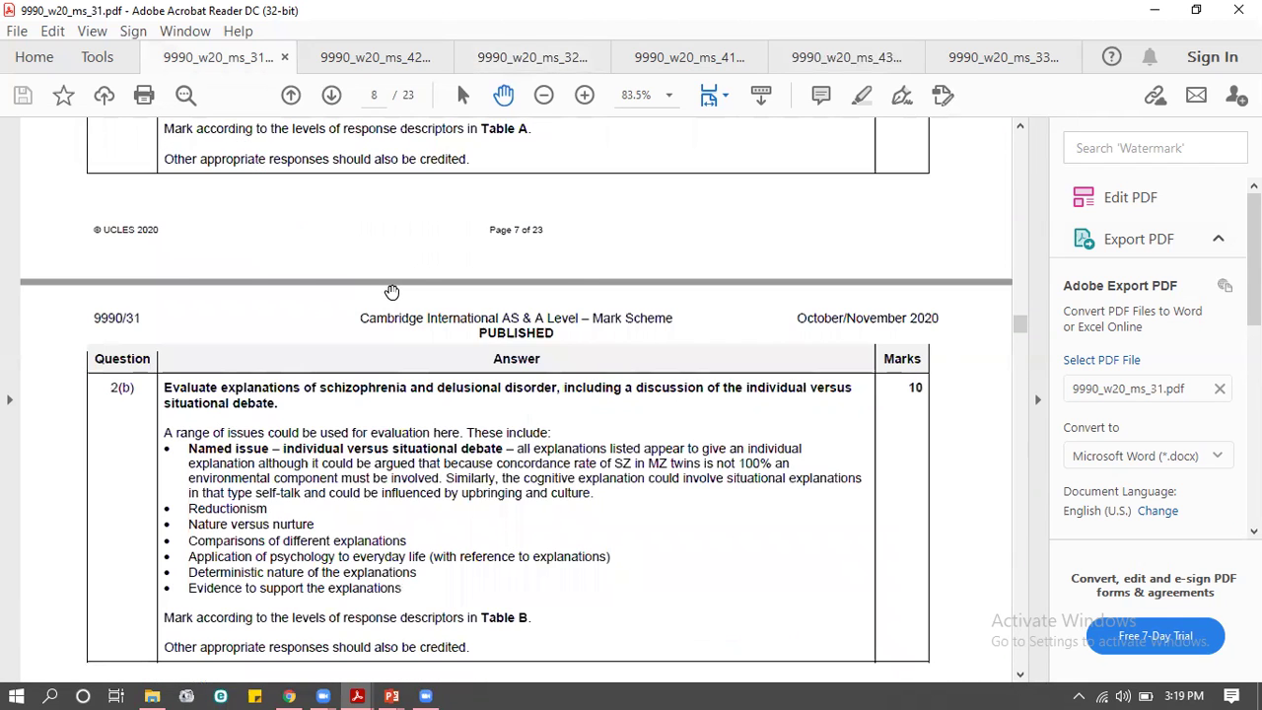
{"action": "scroll", "coordinate": [495, 258], "scroll_direction": "down", "scroll_amount": 3}
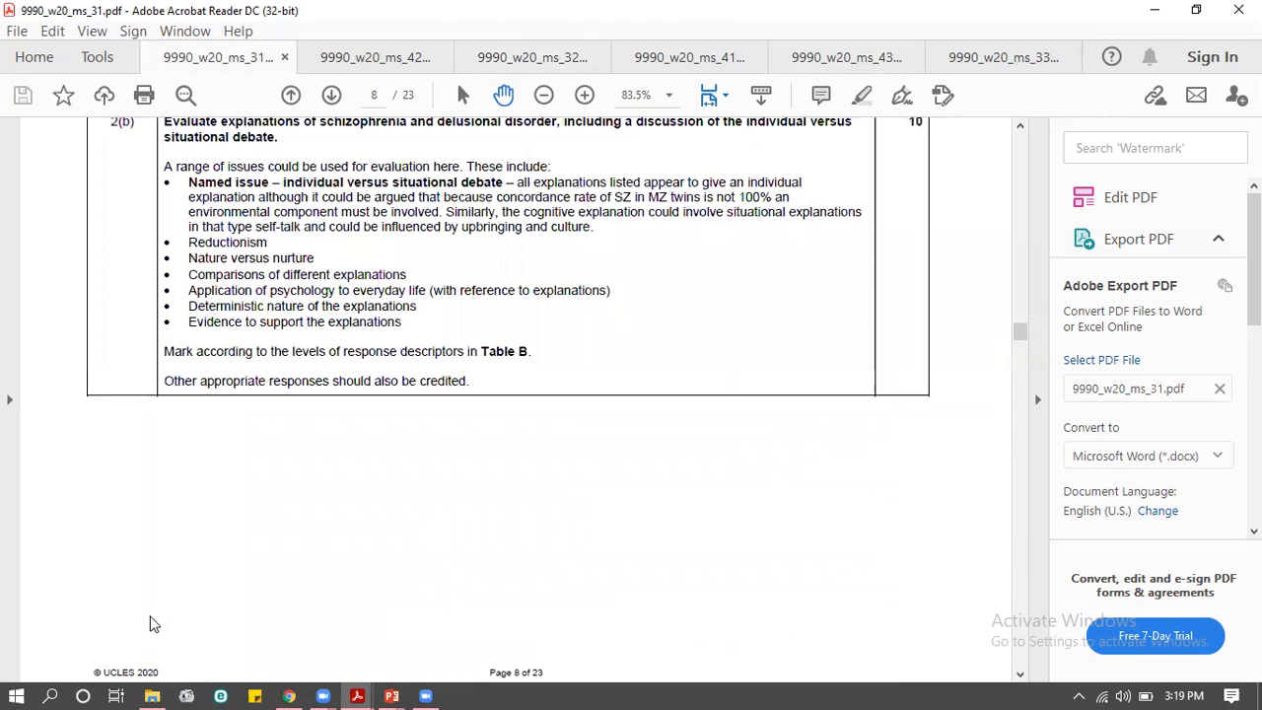
{"action": "left_click", "coordinate": [392, 696]}
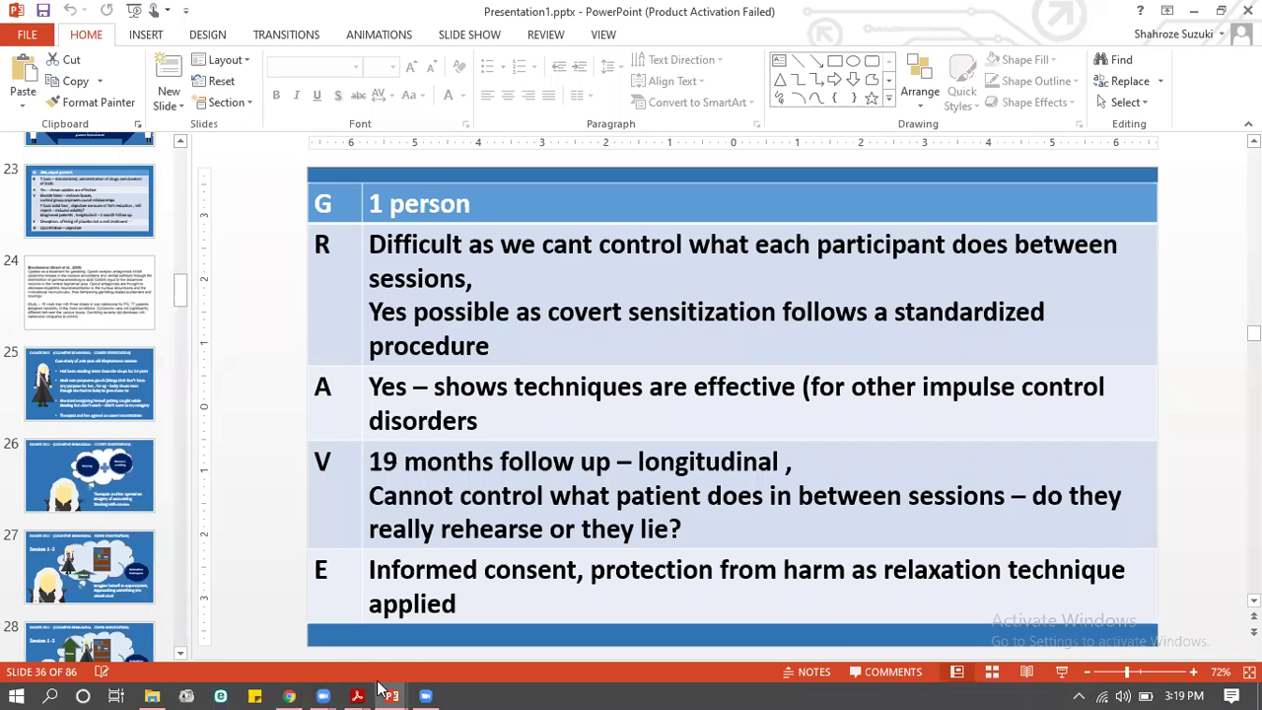
Browse Presentation1 slides 49, 51, 52 and 54, then switch to depression.pptx
{"action": "left_click", "coordinate": [392, 696]}
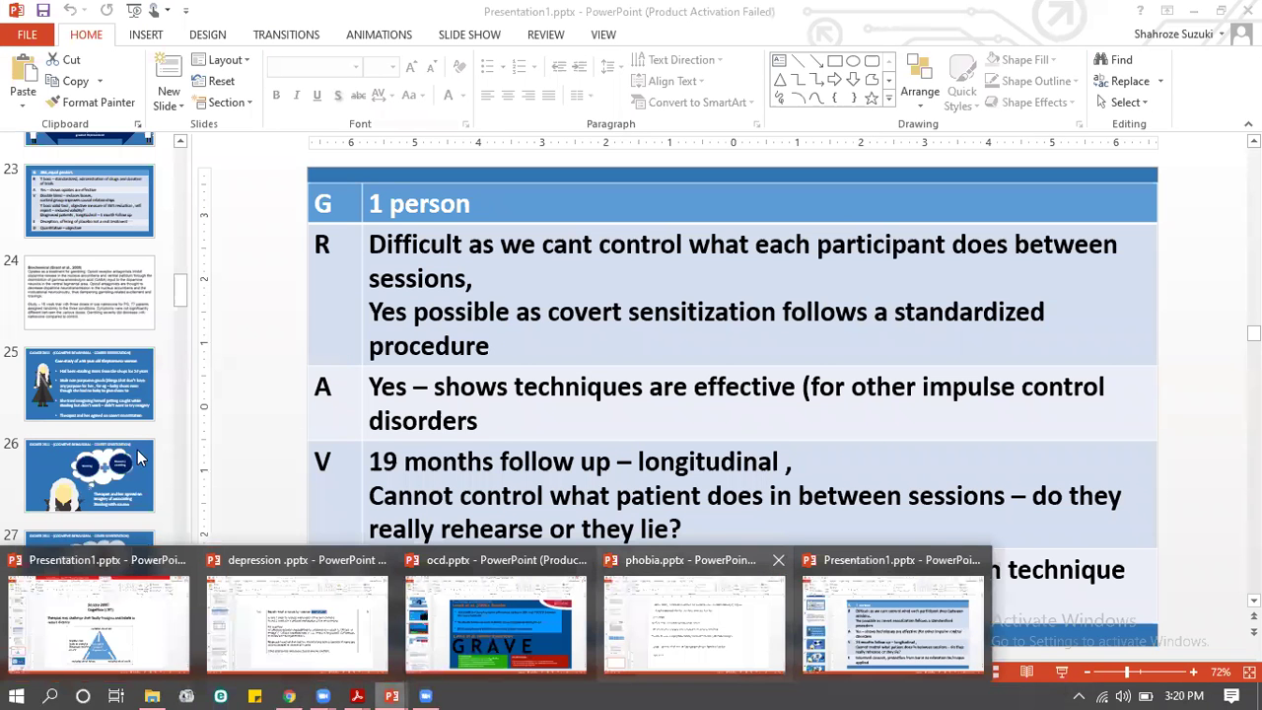
{"action": "scroll", "coordinate": [97, 395], "scroll_direction": "up", "scroll_amount": 3}
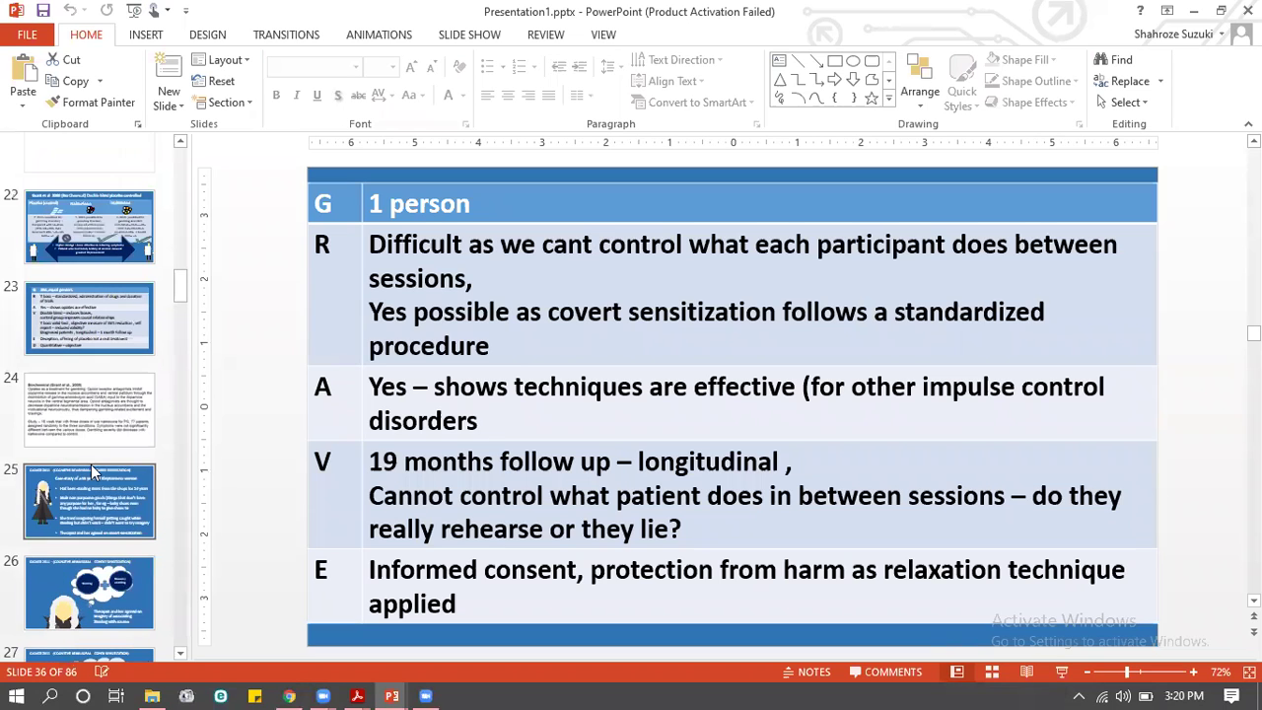
{"action": "scroll", "coordinate": [91, 465], "scroll_direction": "up", "scroll_amount": 2}
{"action": "scroll", "coordinate": [105, 467], "scroll_direction": "down", "scroll_amount": 3}
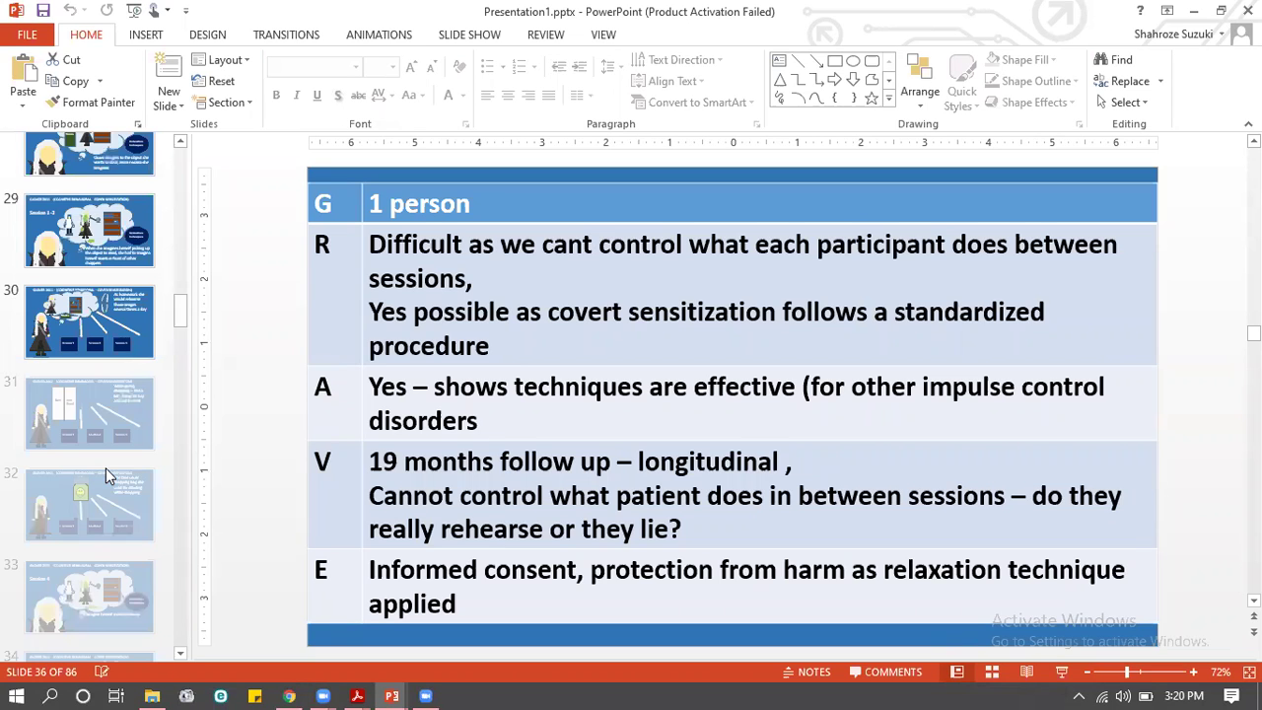
{"action": "scroll", "coordinate": [105, 467], "scroll_direction": "down", "scroll_amount": 3}
{"action": "scroll", "coordinate": [105, 467], "scroll_direction": "down", "scroll_amount": 3}
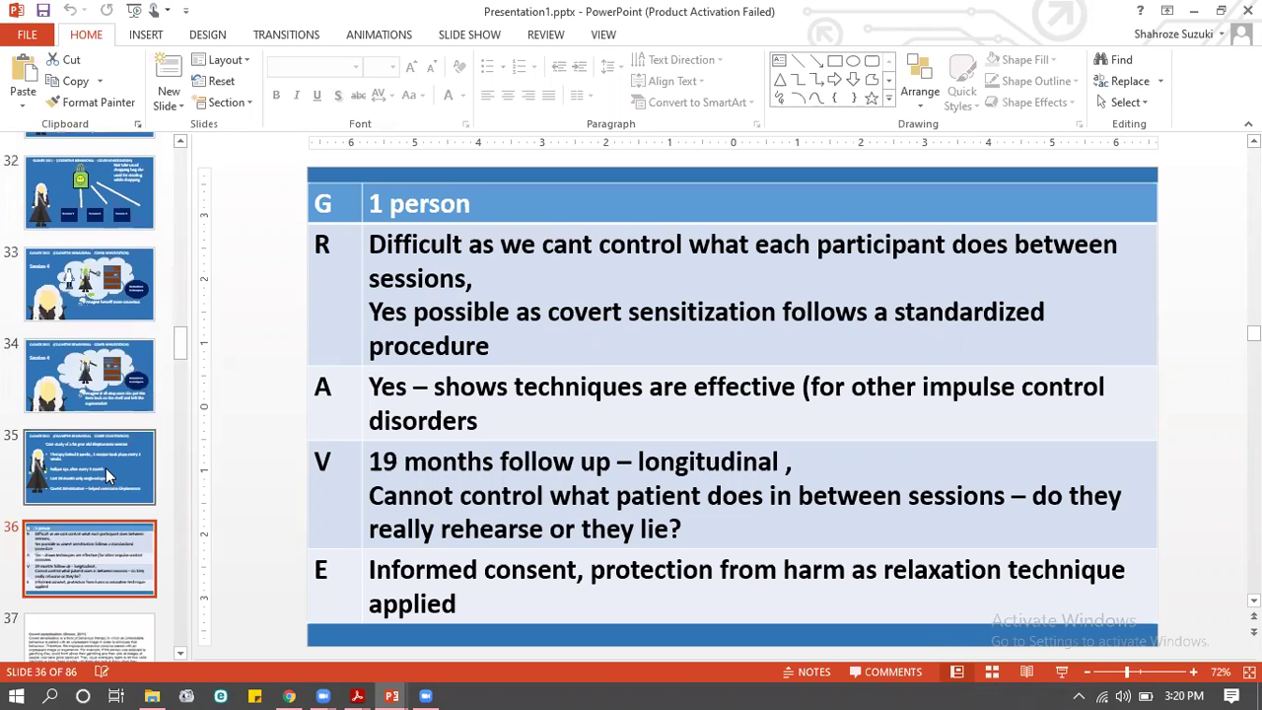
{"action": "scroll", "coordinate": [106, 467], "scroll_direction": "down", "scroll_amount": 2}
{"action": "scroll", "coordinate": [108, 476], "scroll_direction": "down", "scroll_amount": 3}
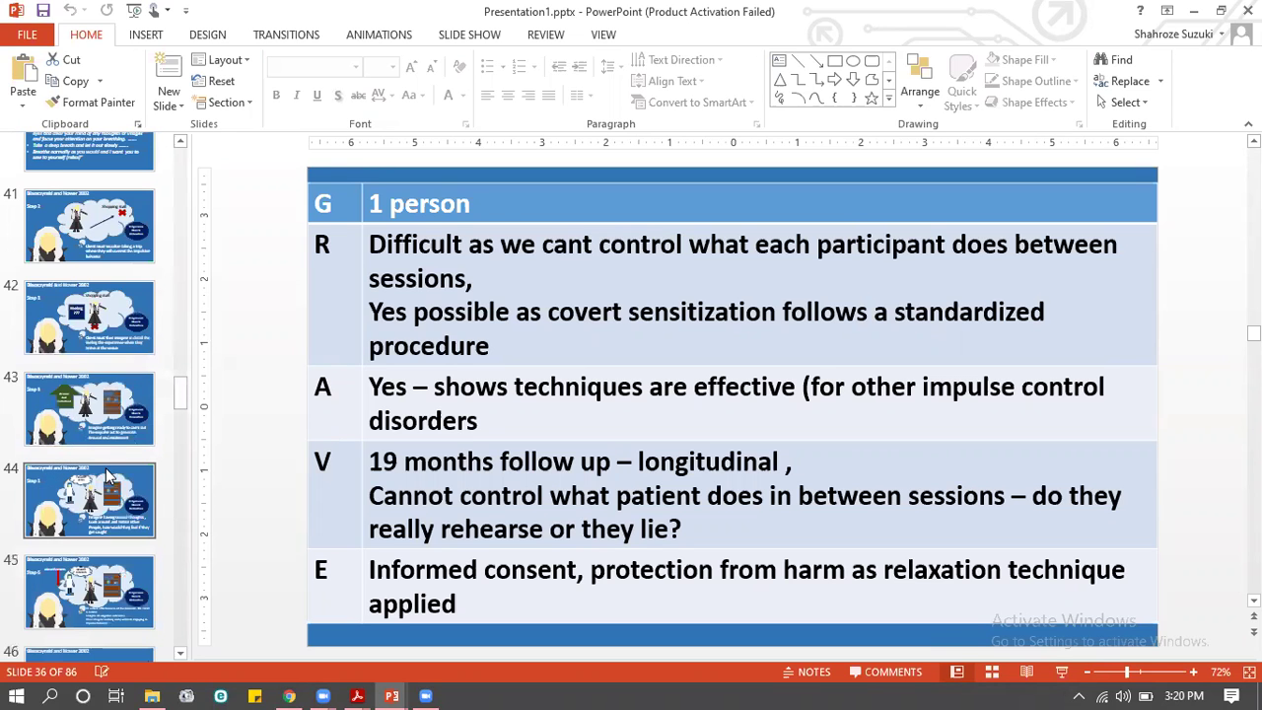
{"action": "scroll", "coordinate": [109, 477], "scroll_direction": "down", "scroll_amount": 3}
{"action": "left_click", "coordinate": [107, 532]}
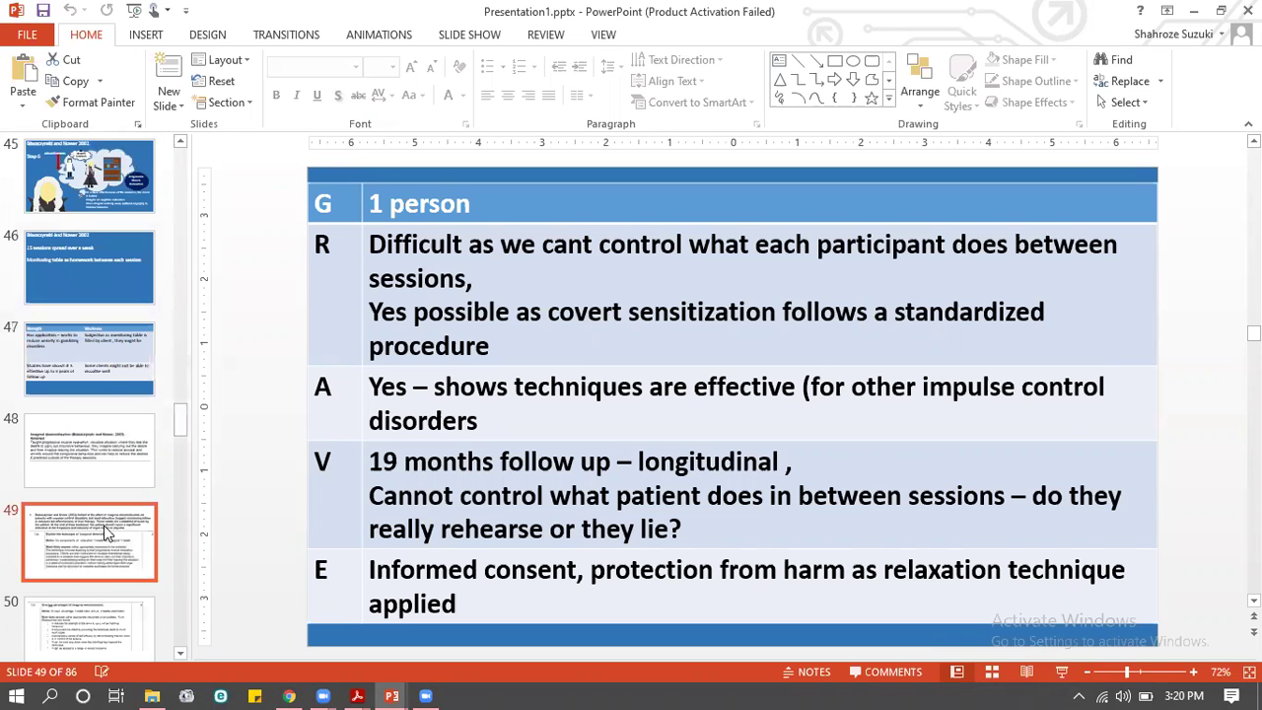
{"action": "scroll", "coordinate": [111, 522], "scroll_direction": "down", "scroll_amount": 2}
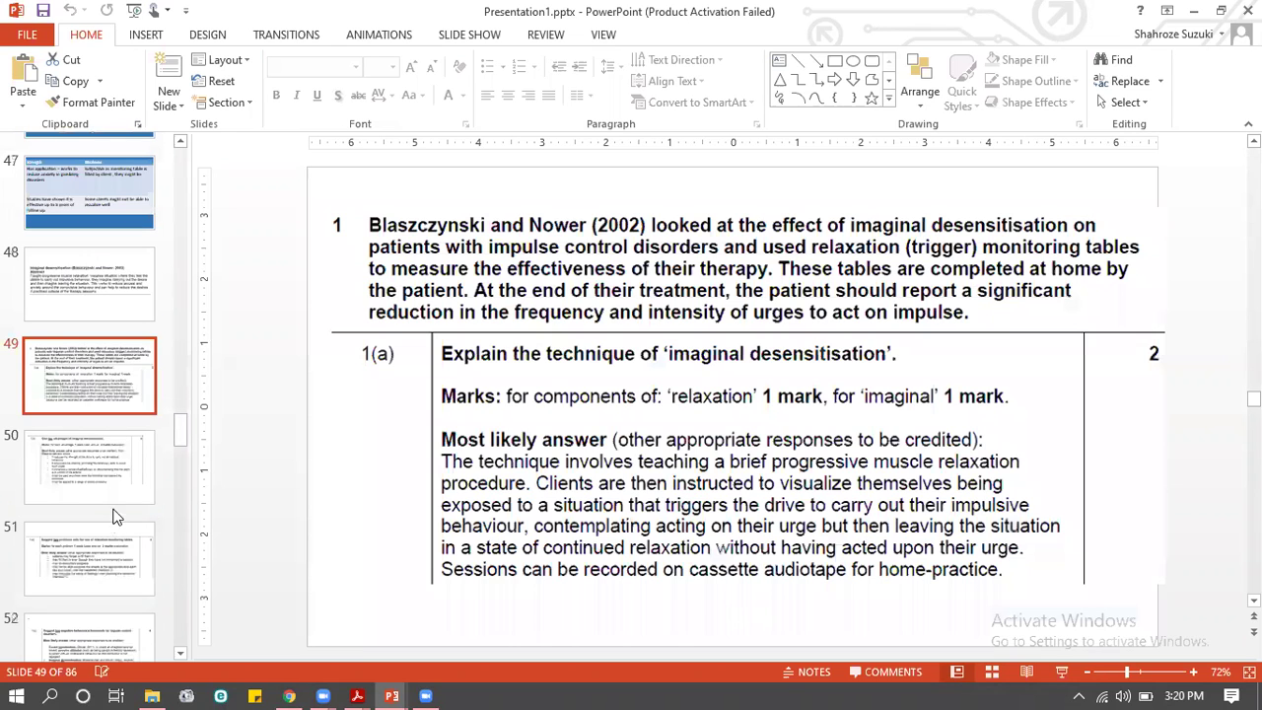
{"action": "left_click", "coordinate": [118, 498]}
{"action": "left_click", "coordinate": [122, 577]}
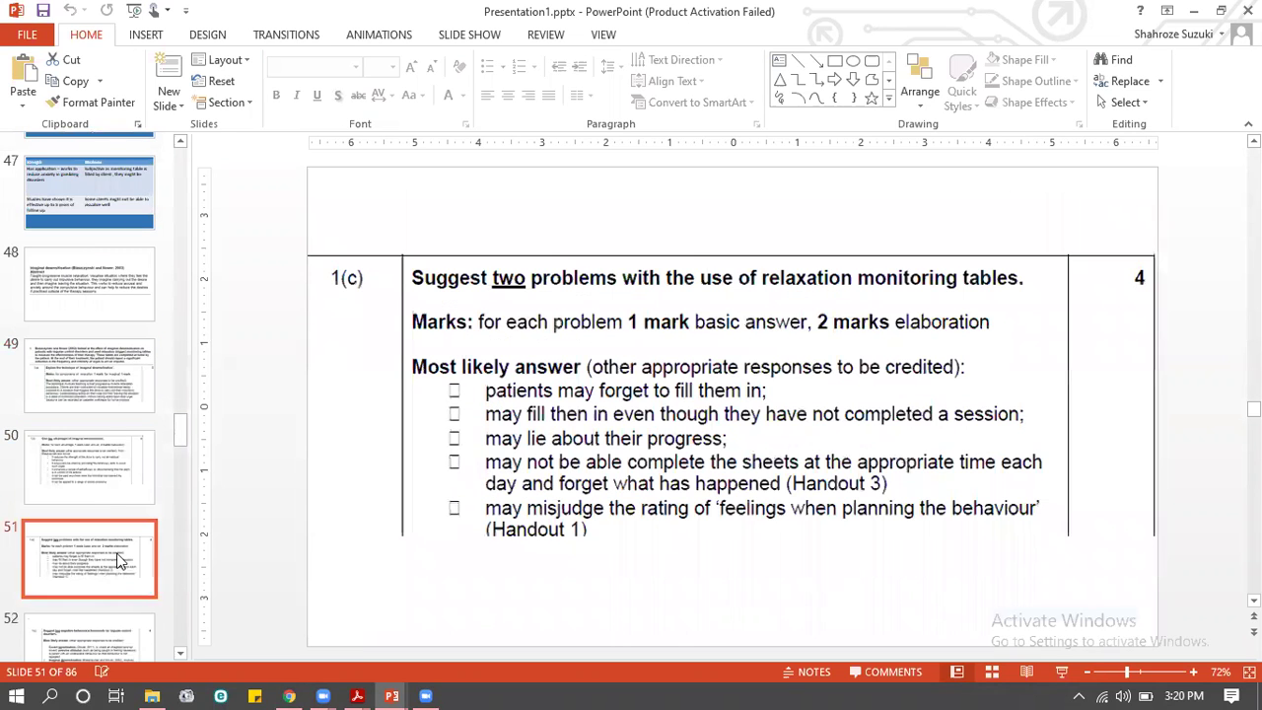
{"action": "scroll", "coordinate": [110, 525], "scroll_direction": "down", "scroll_amount": 3}
{"action": "left_click", "coordinate": [115, 513]}
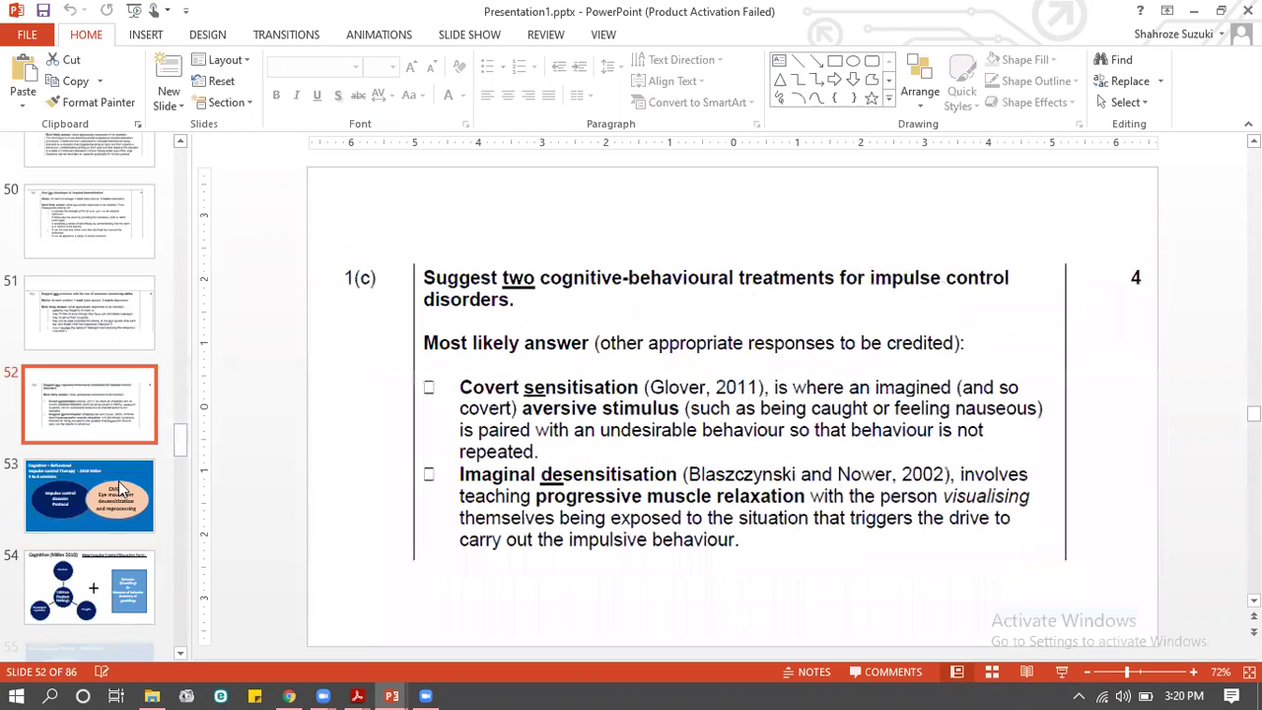
{"action": "scroll", "coordinate": [120, 488], "scroll_direction": "down", "scroll_amount": 2}
{"action": "left_click", "coordinate": [118, 488]}
{"action": "scroll", "coordinate": [118, 488], "scroll_direction": "down", "scroll_amount": 2}
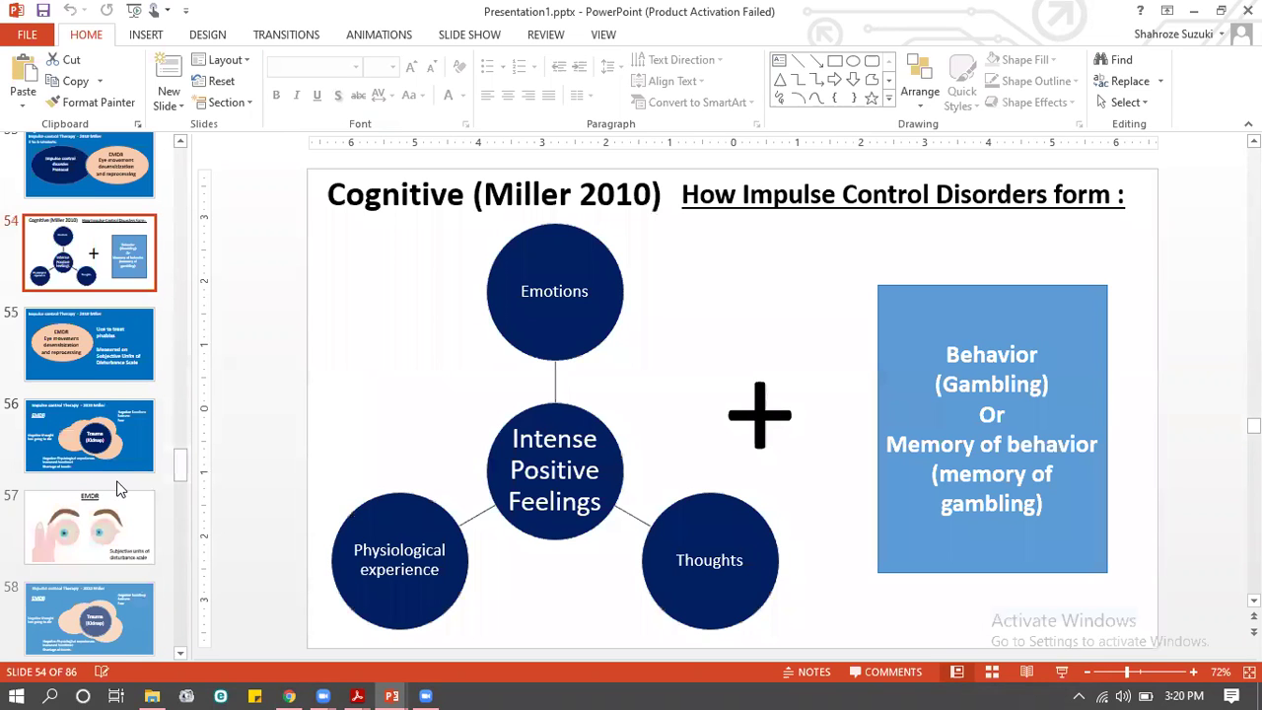
{"action": "scroll", "coordinate": [118, 488], "scroll_direction": "down", "scroll_amount": 1}
{"action": "scroll", "coordinate": [249, 398], "scroll_direction": "down", "scroll_amount": 1}
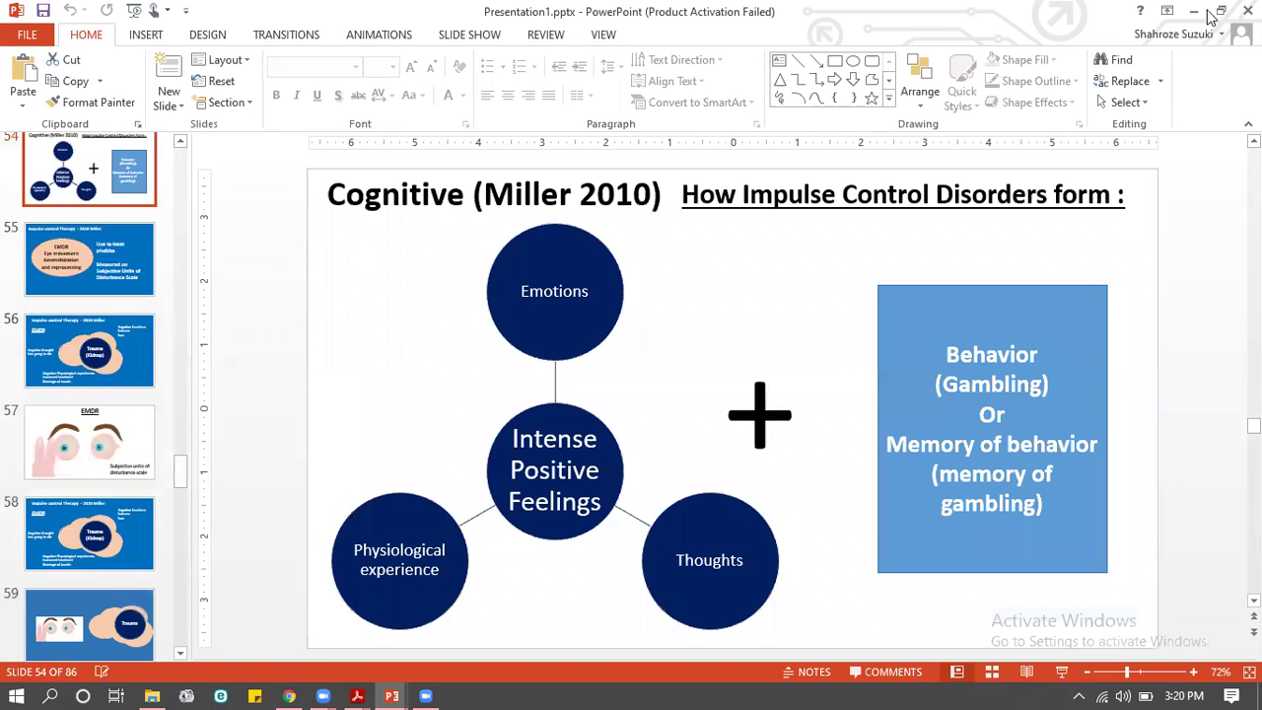
{"action": "key", "text": "alt+Tab"}
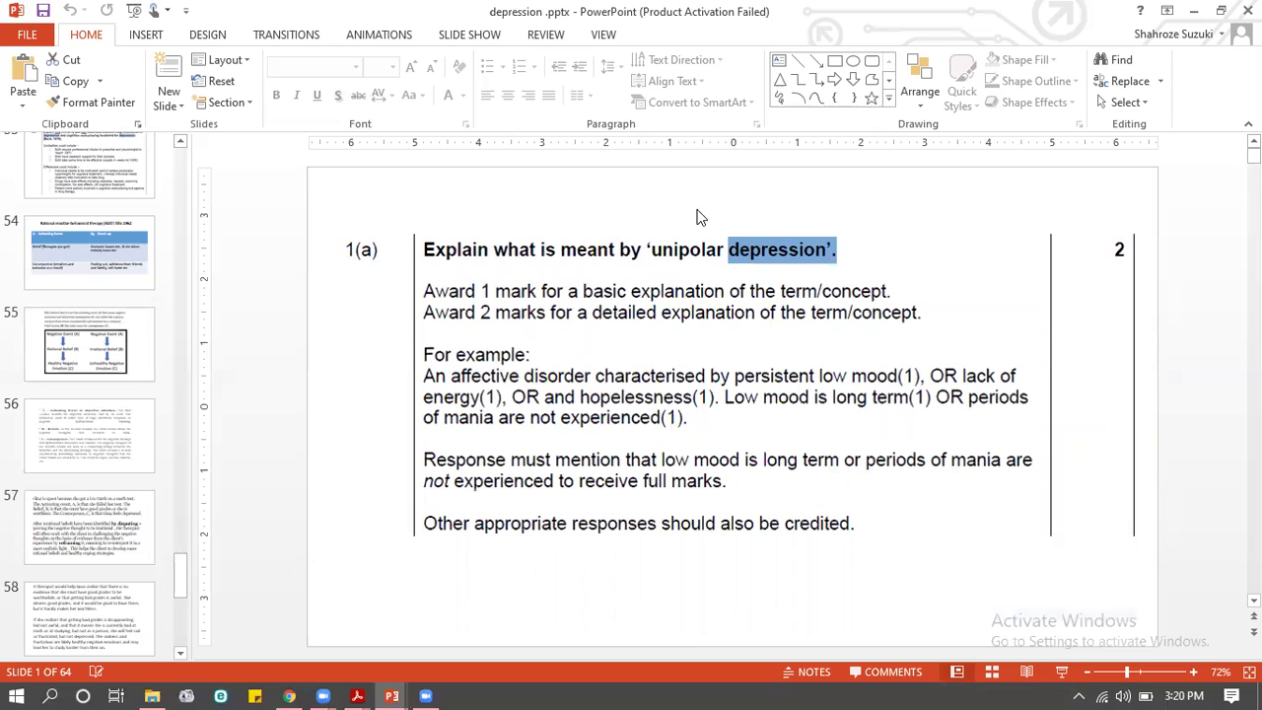
Play the how_emdr_works mp4 from the addiction folder
{"action": "left_click", "coordinate": [152, 696]}
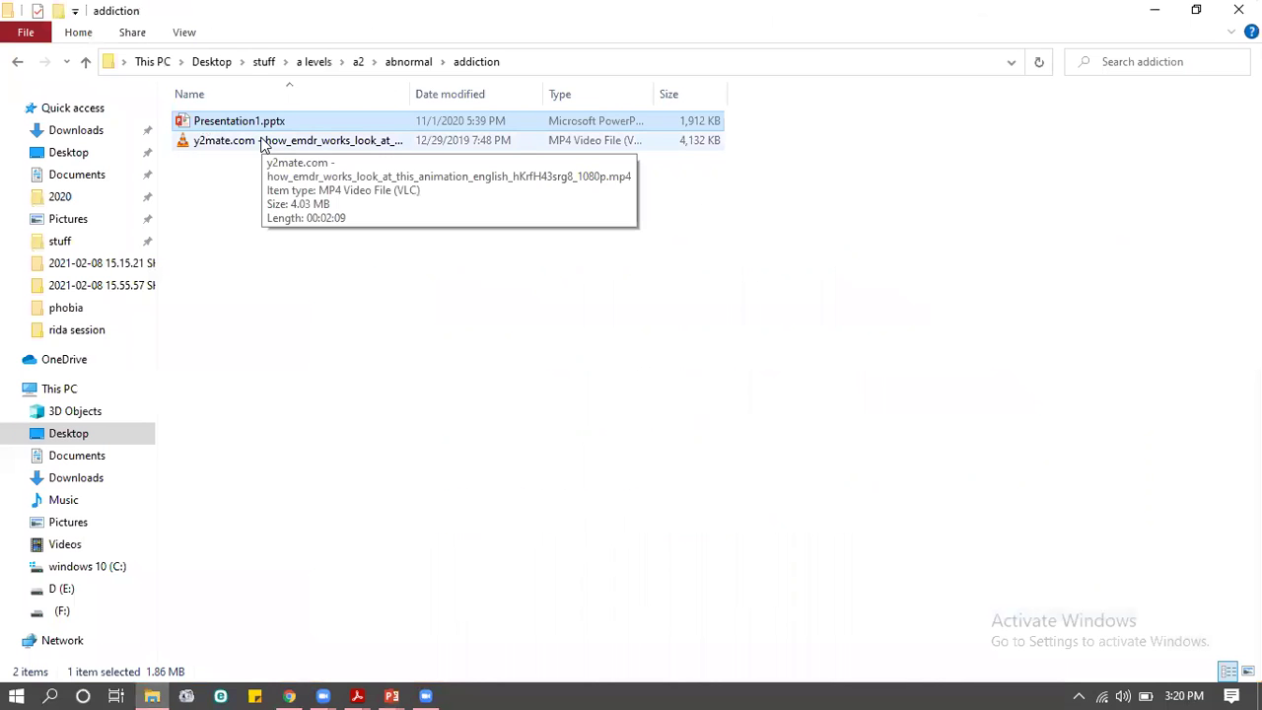
{"action": "double_click", "coordinate": [263, 145]}
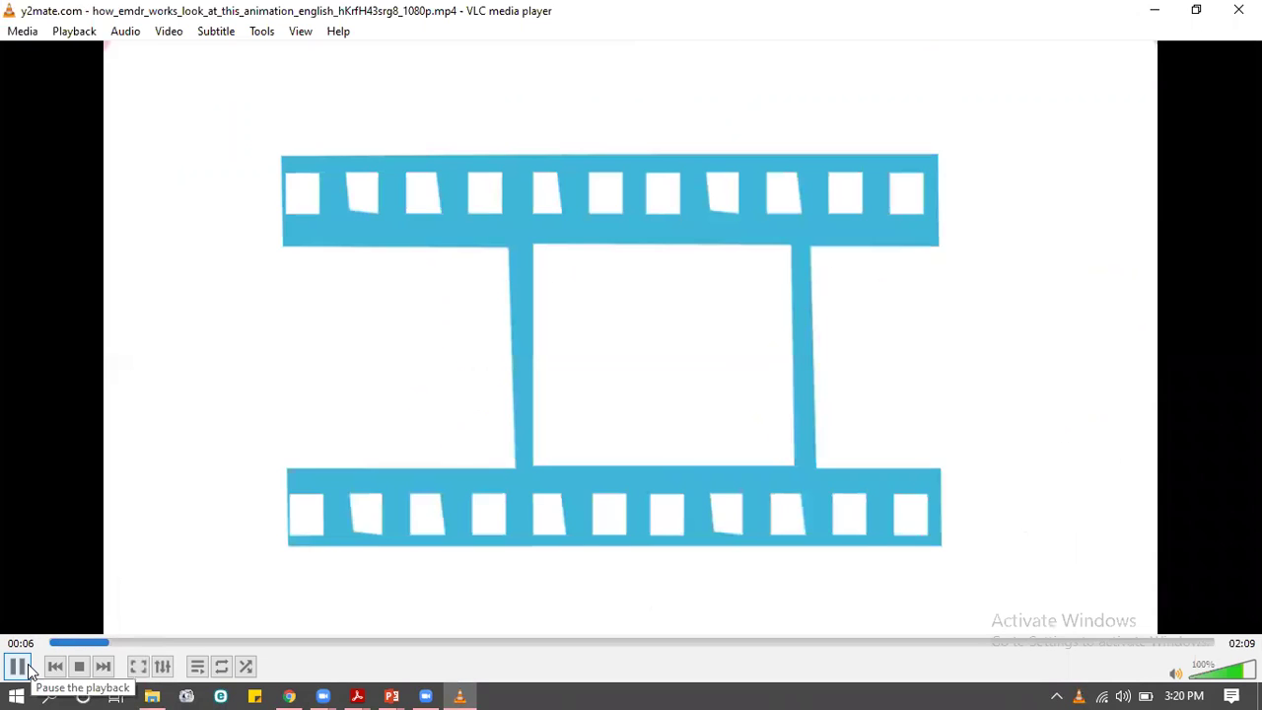
Pause the EMDR animation briefly, then let it play on to 2:05
{"action": "left_click", "coordinate": [20, 667]}
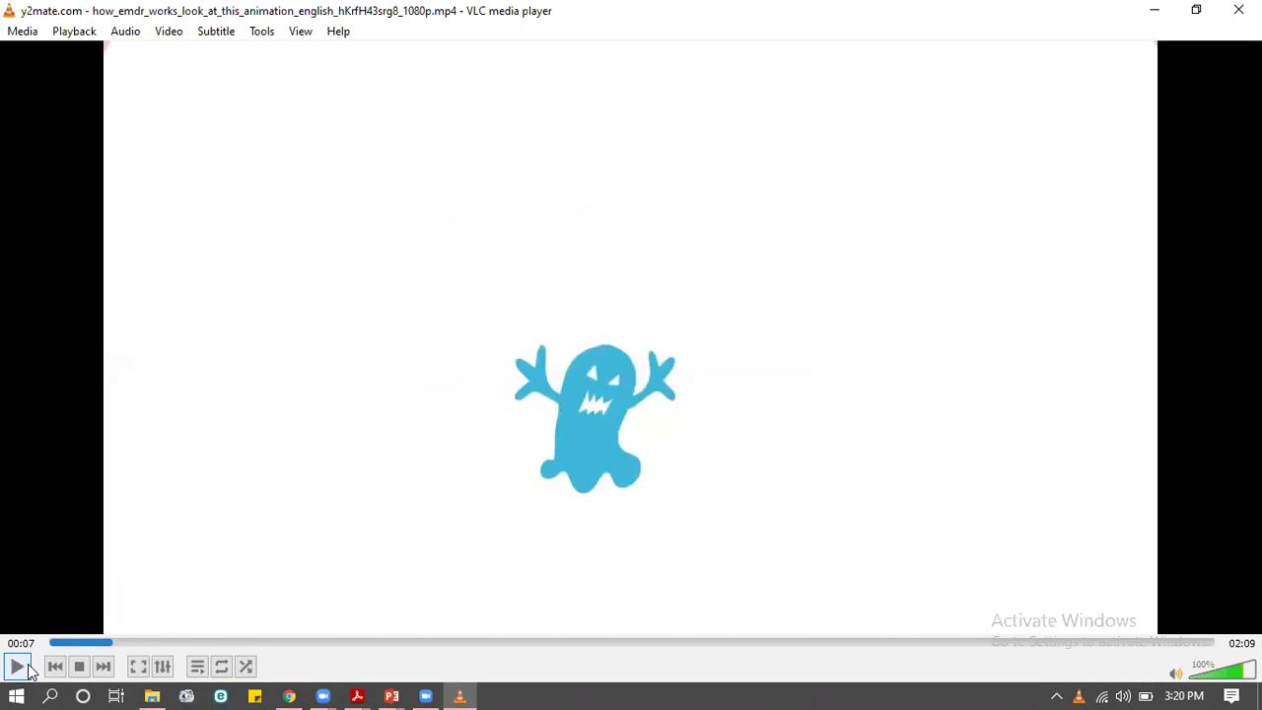
{"action": "mouse_move", "coordinate": [630, 335]}
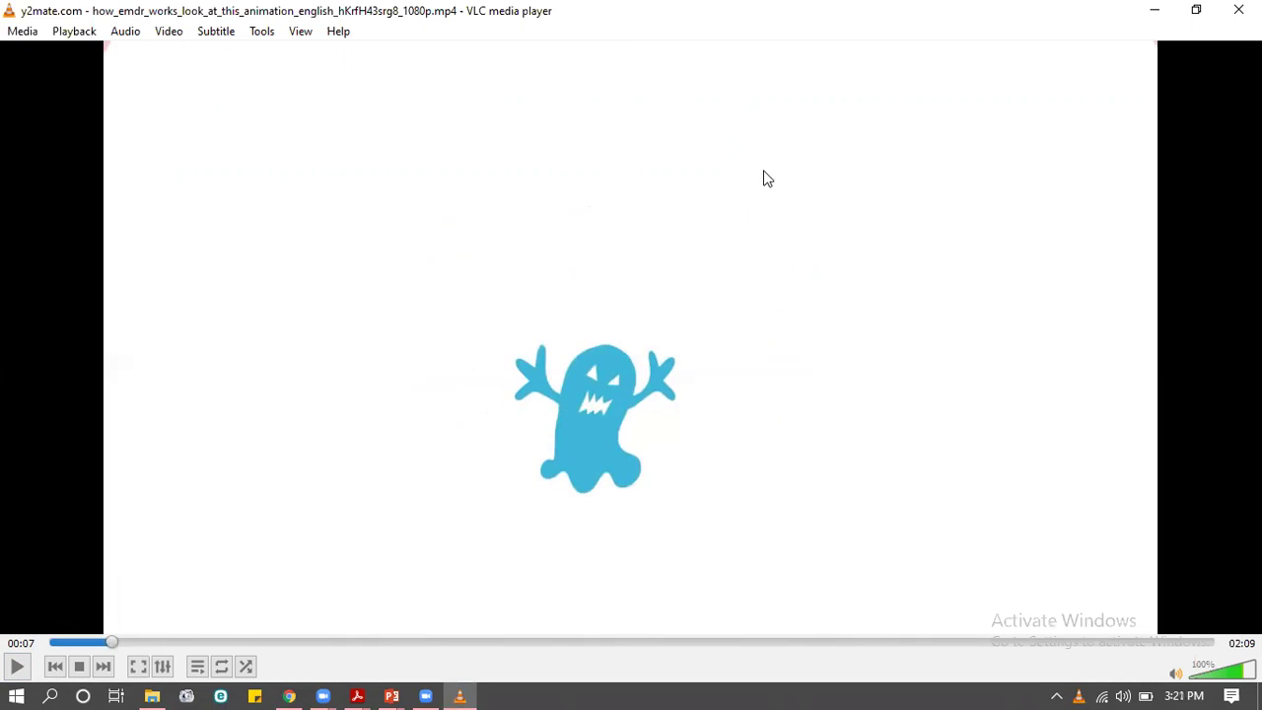
{"action": "left_click", "coordinate": [20, 667]}
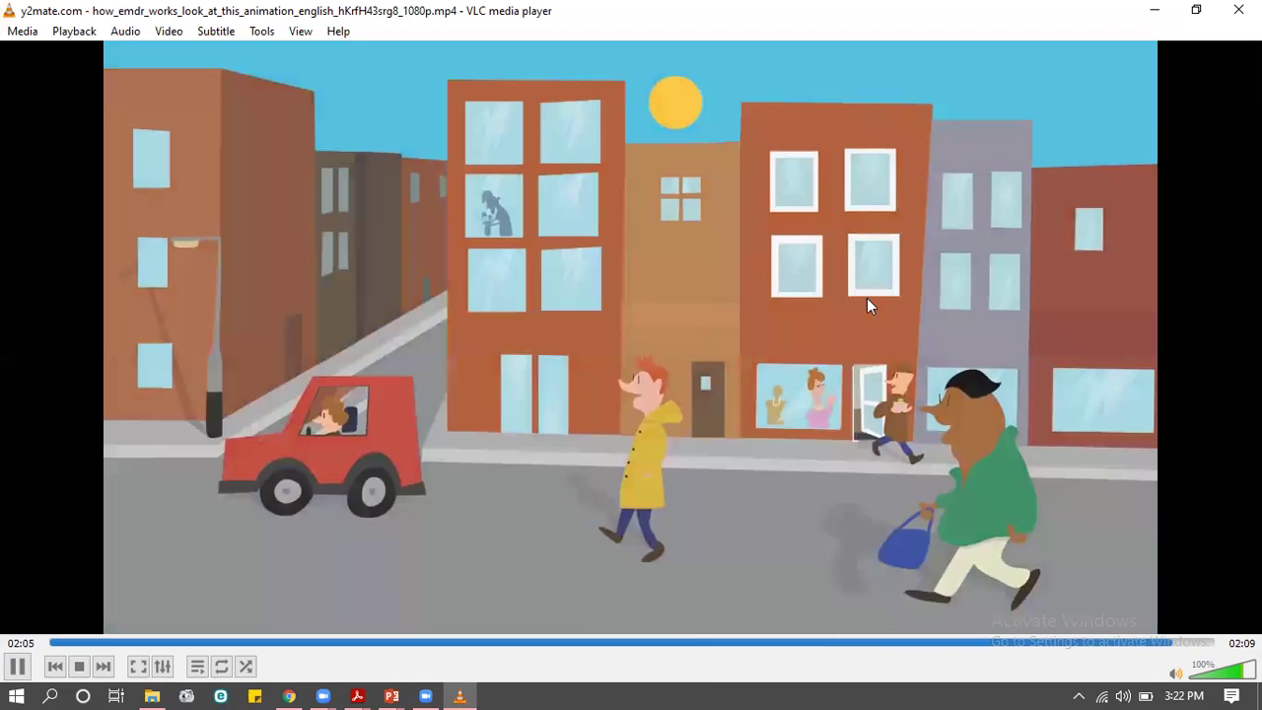
Close VLC and go from the abnormal folder into the phobia folder
{"action": "key", "text": "alt+F4"}
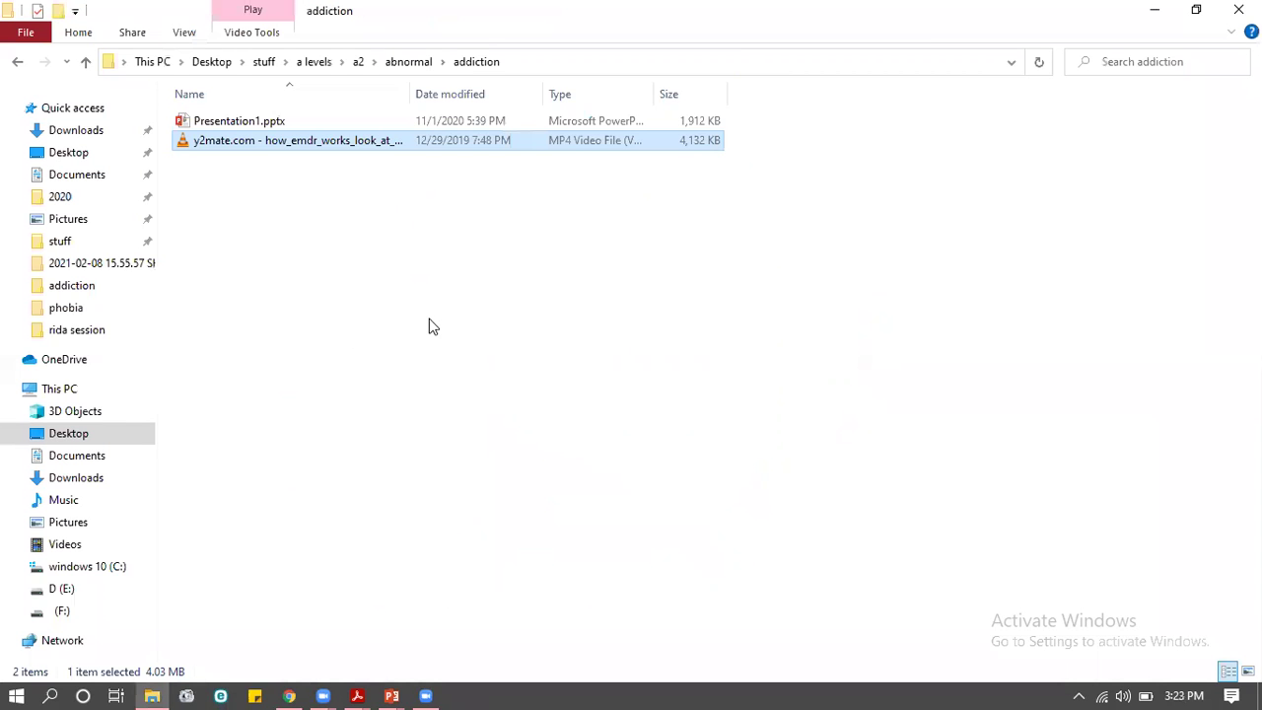
{"action": "left_click", "coordinate": [17, 62]}
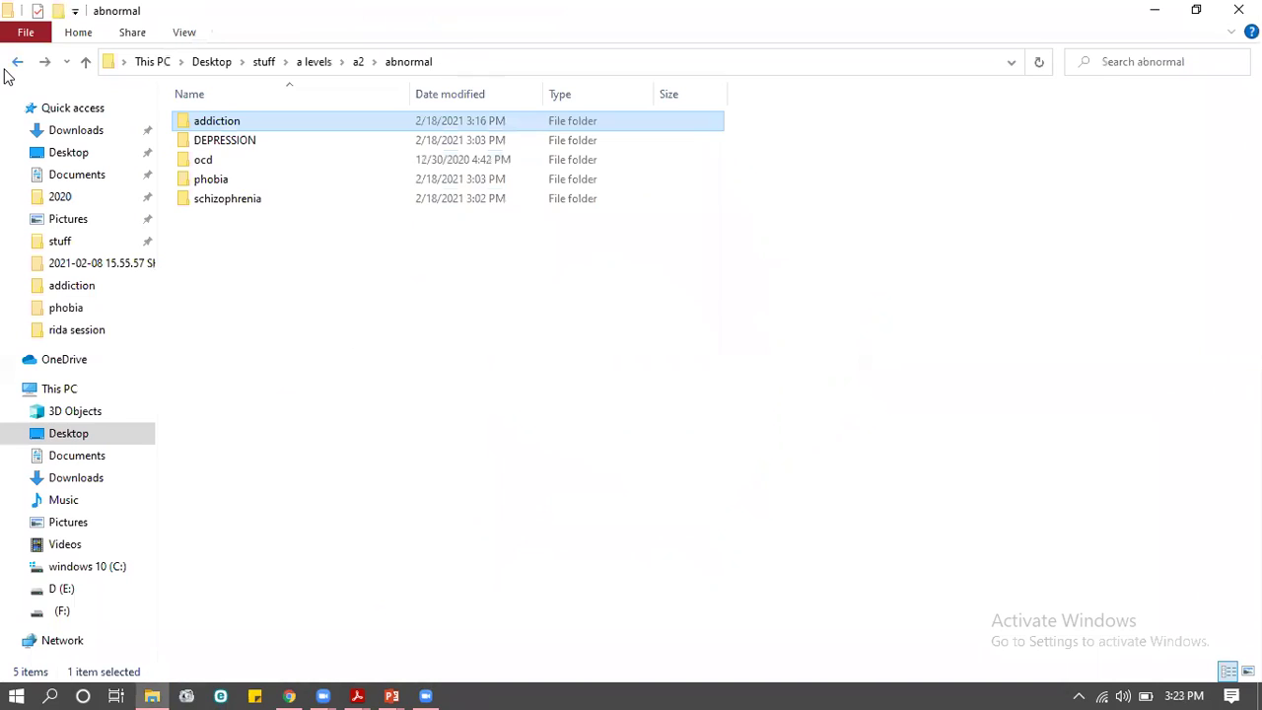
{"action": "double_click", "coordinate": [203, 198]}
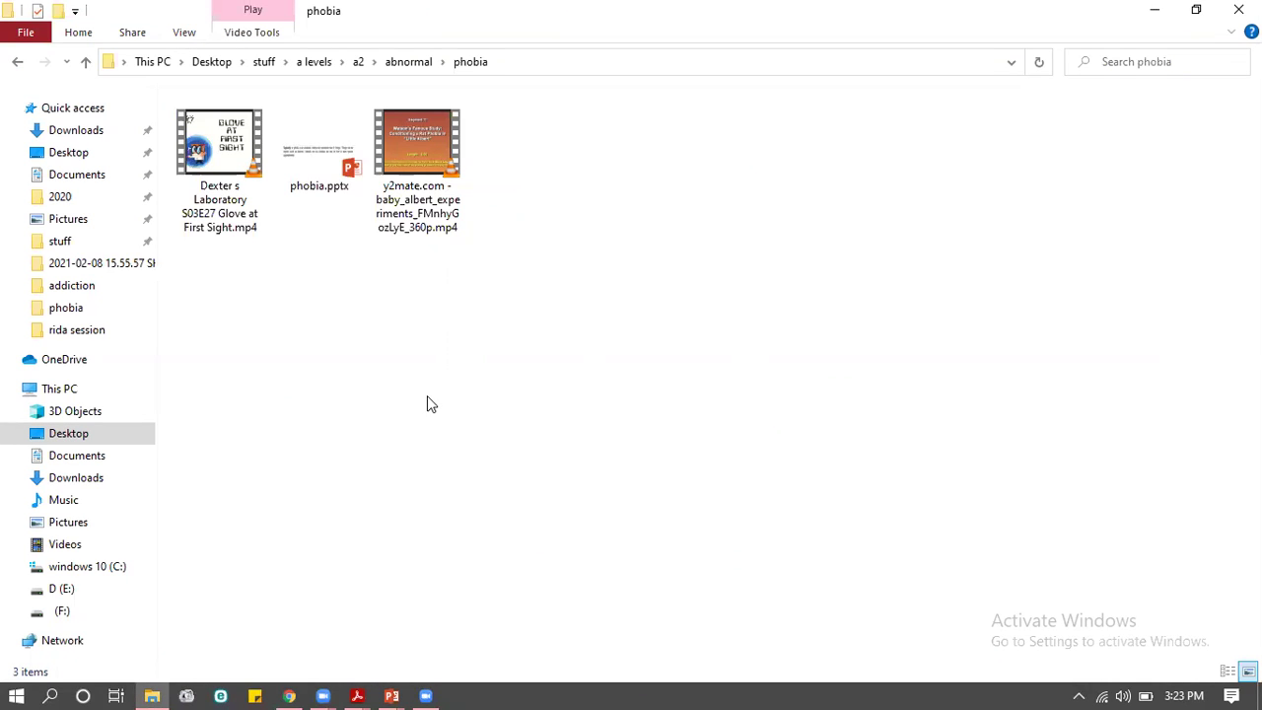
Open Dexter's Laboratory 'Glove at First Sight' in VLC, pause it, and seek to about 00:42
{"action": "double_click", "coordinate": [208, 175]}
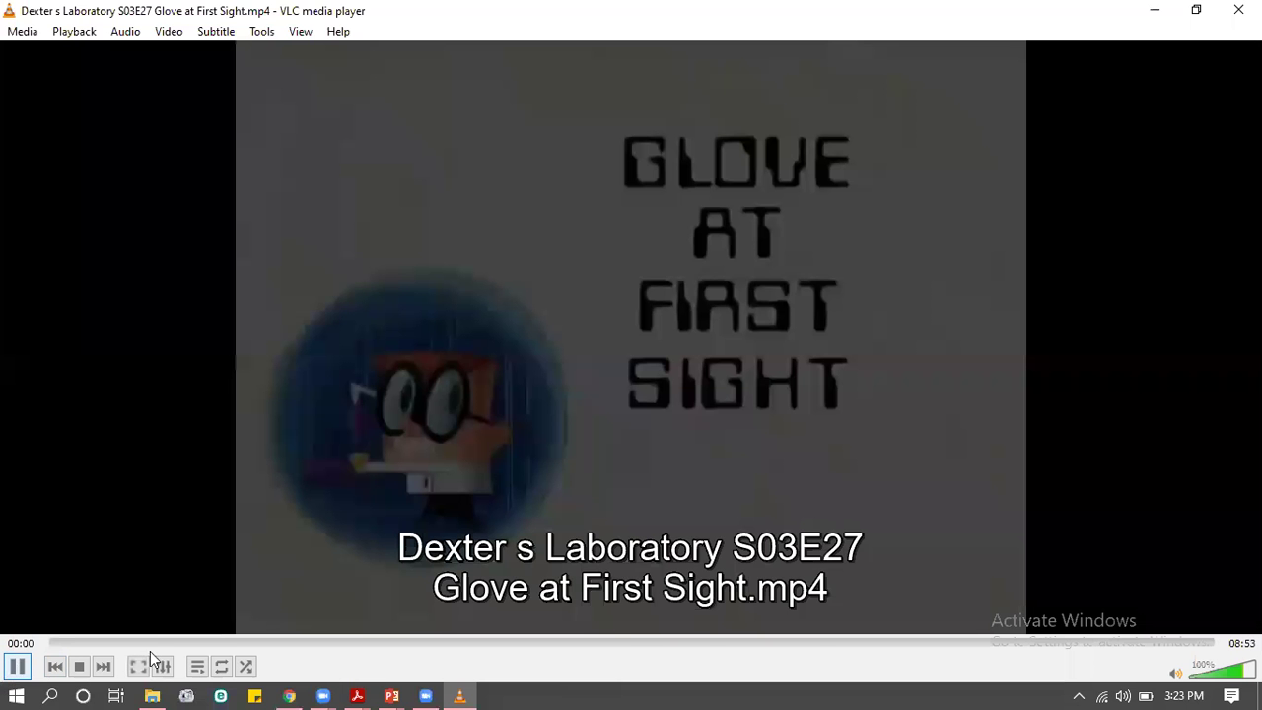
{"action": "left_click", "coordinate": [17, 666]}
{"action": "left_click", "coordinate": [209, 642]}
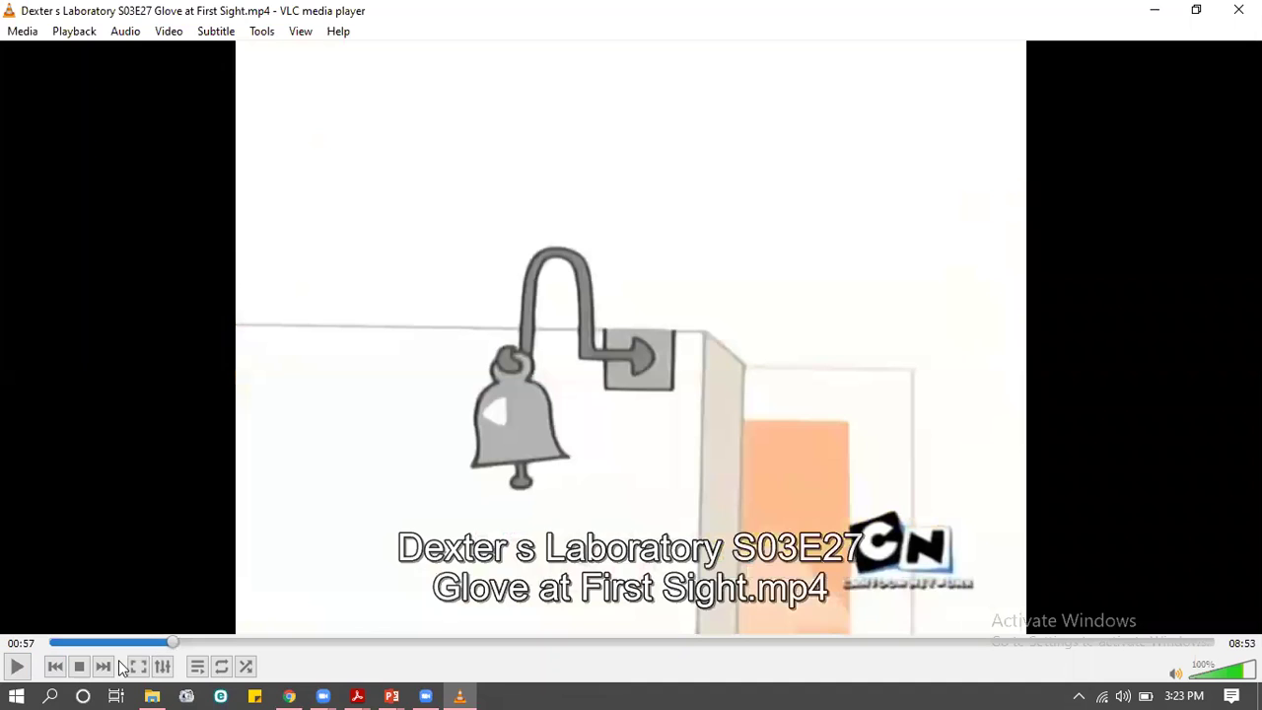
{"action": "left_click", "coordinate": [122, 642]}
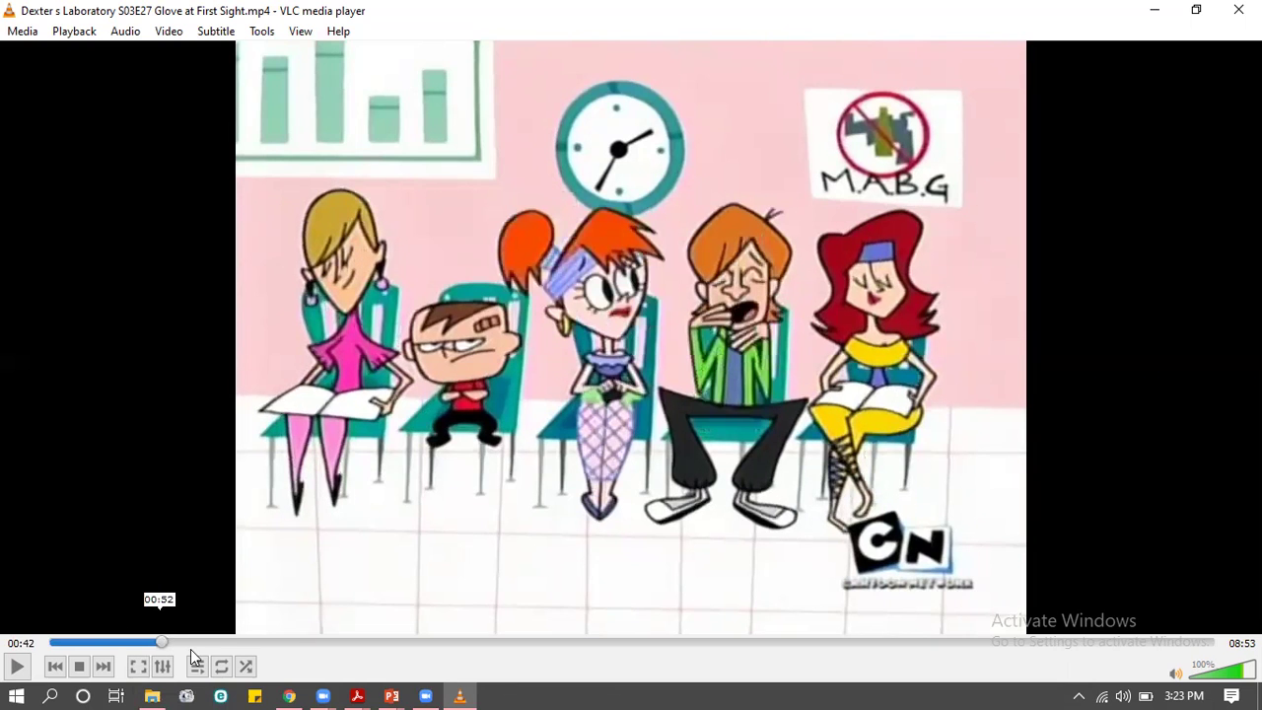
Drag the episode forward to about 02:48 and resume playback
{"action": "left_click", "coordinate": [211, 643]}
{"action": "left_click_drag", "start_coordinate": [228, 643], "coordinate": [352, 652]}
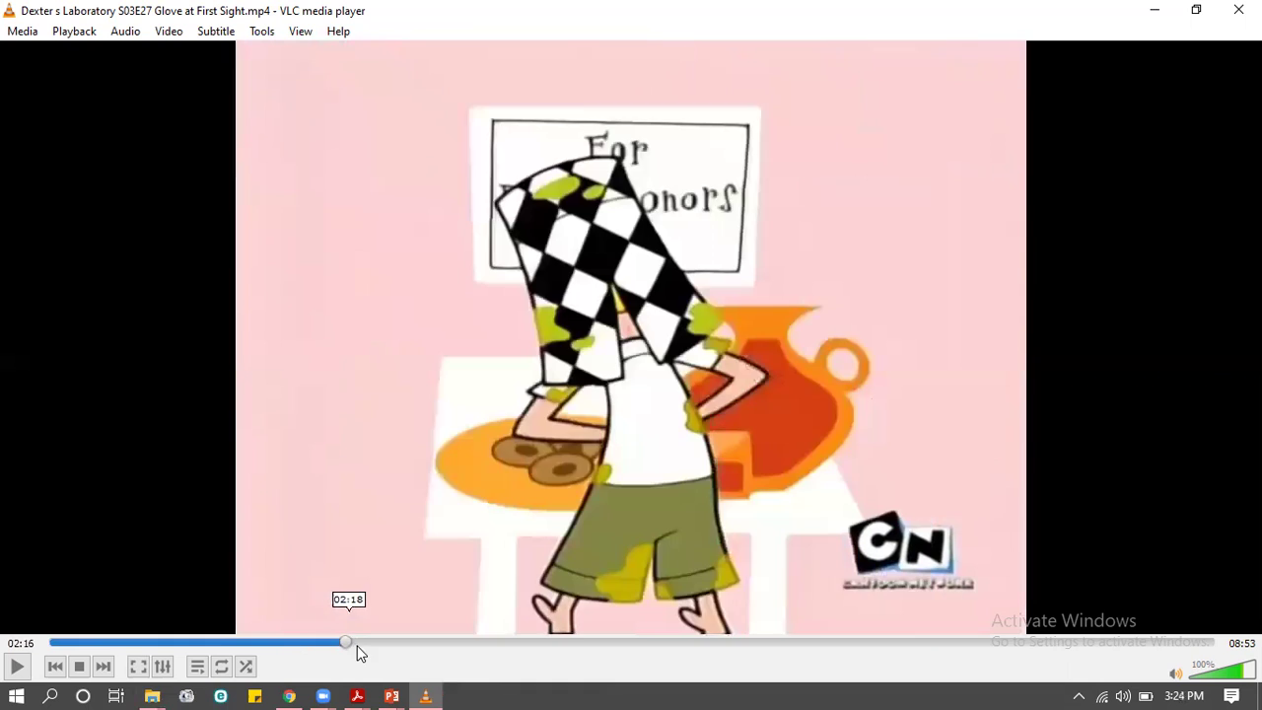
{"action": "left_click_drag", "start_coordinate": [347, 644], "coordinate": [411, 646]}
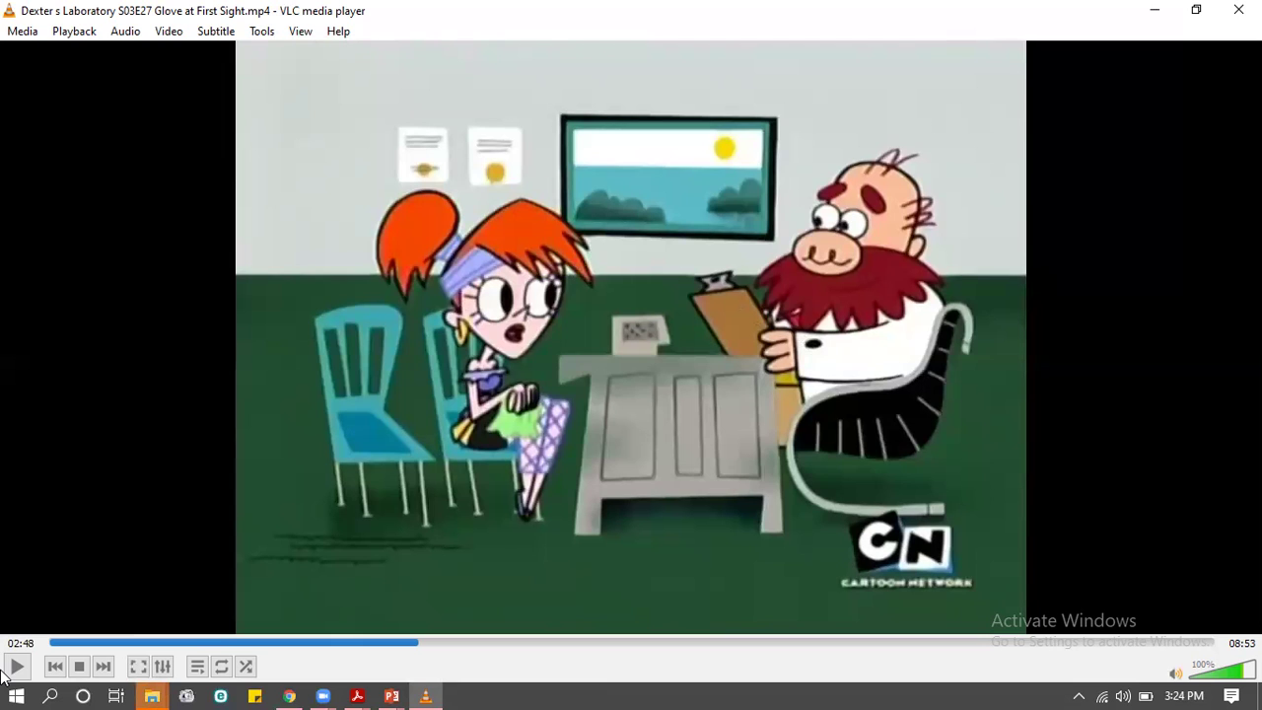
{"action": "left_click", "coordinate": [18, 667]}
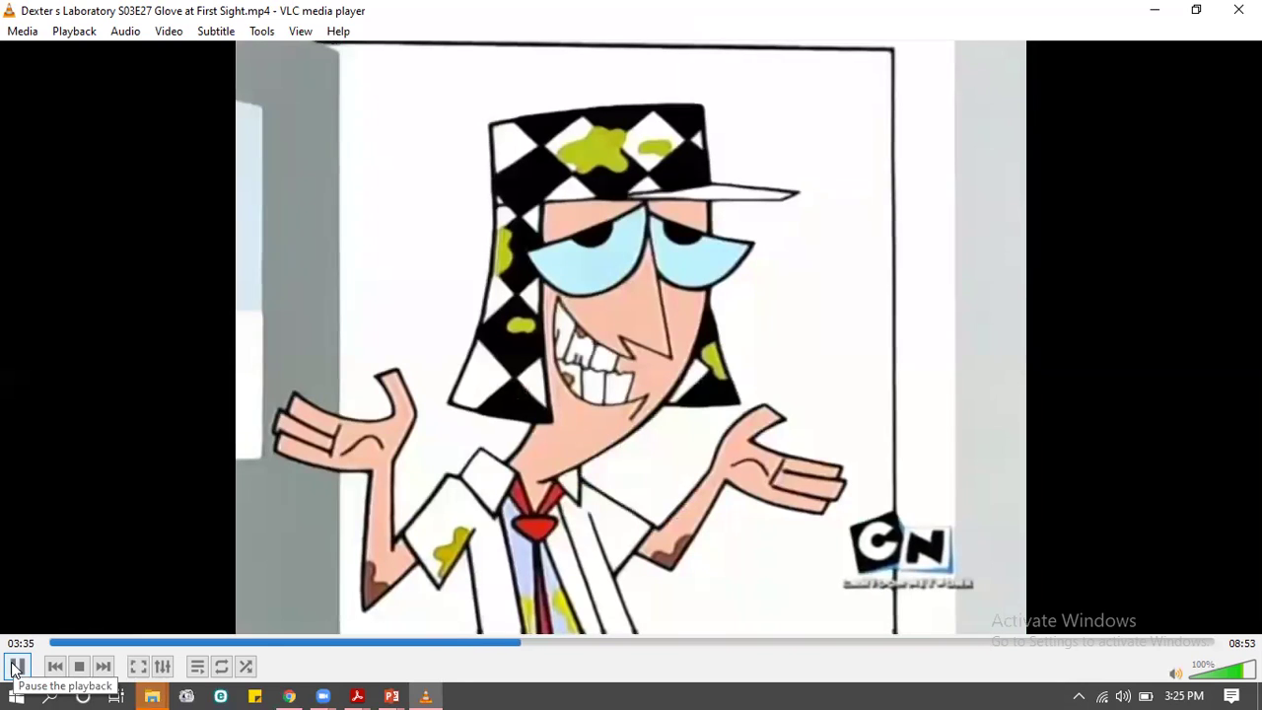
Pause, seek to about 03:56, play, then pause at 04:49 on the failed-tests clipboard
{"action": "left_click", "coordinate": [15, 666]}
{"action": "left_click_drag", "start_coordinate": [528, 646], "coordinate": [580, 644]}
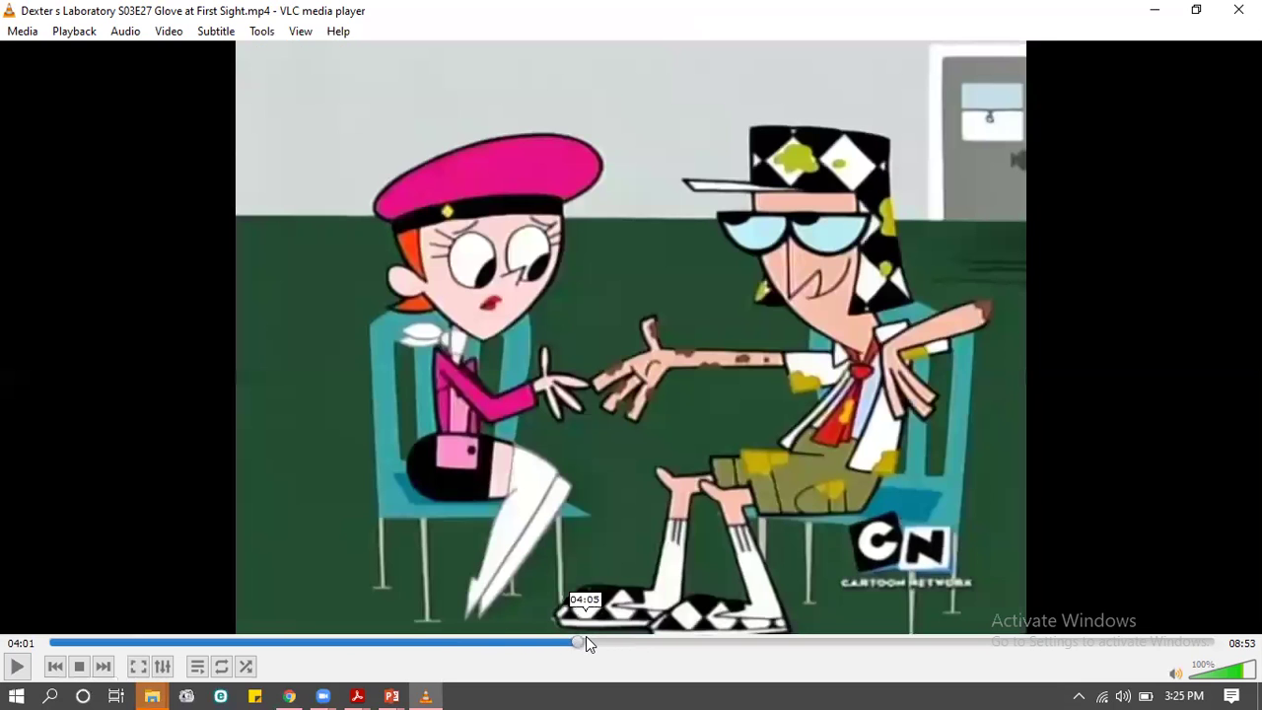
{"action": "left_click_drag", "start_coordinate": [577, 644], "coordinate": [567, 647]}
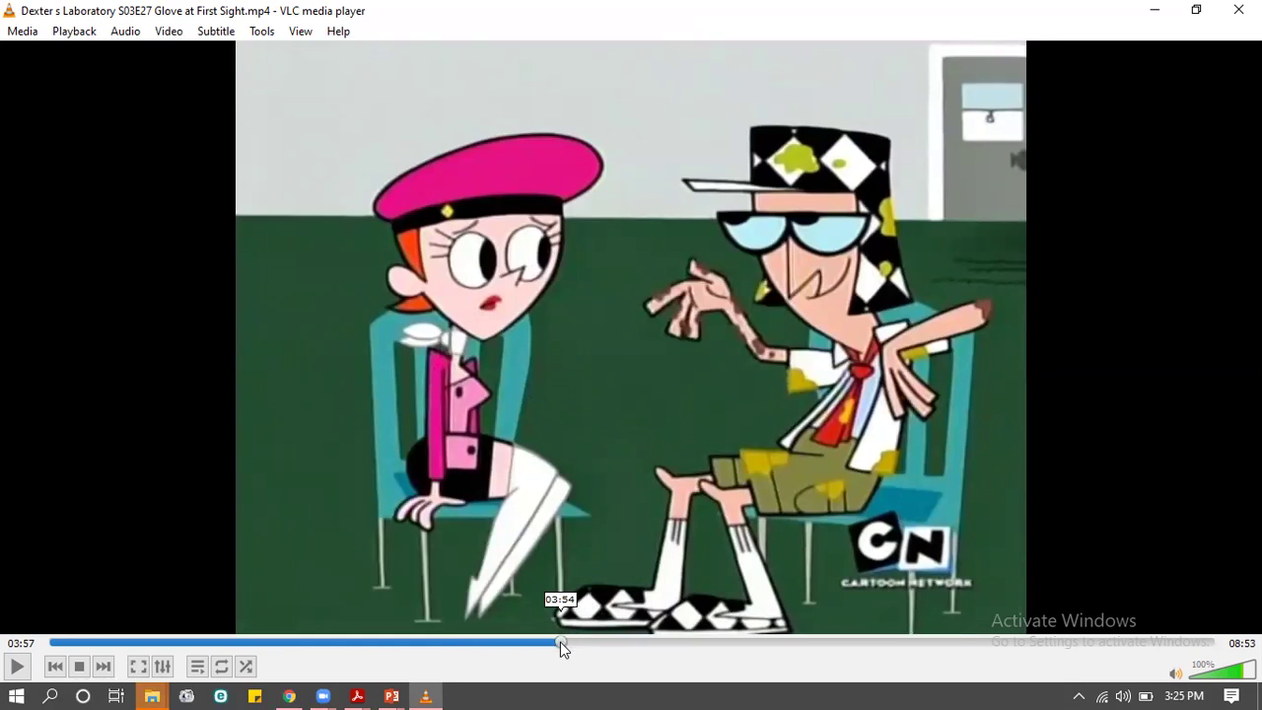
{"action": "left_click", "coordinate": [560, 647]}
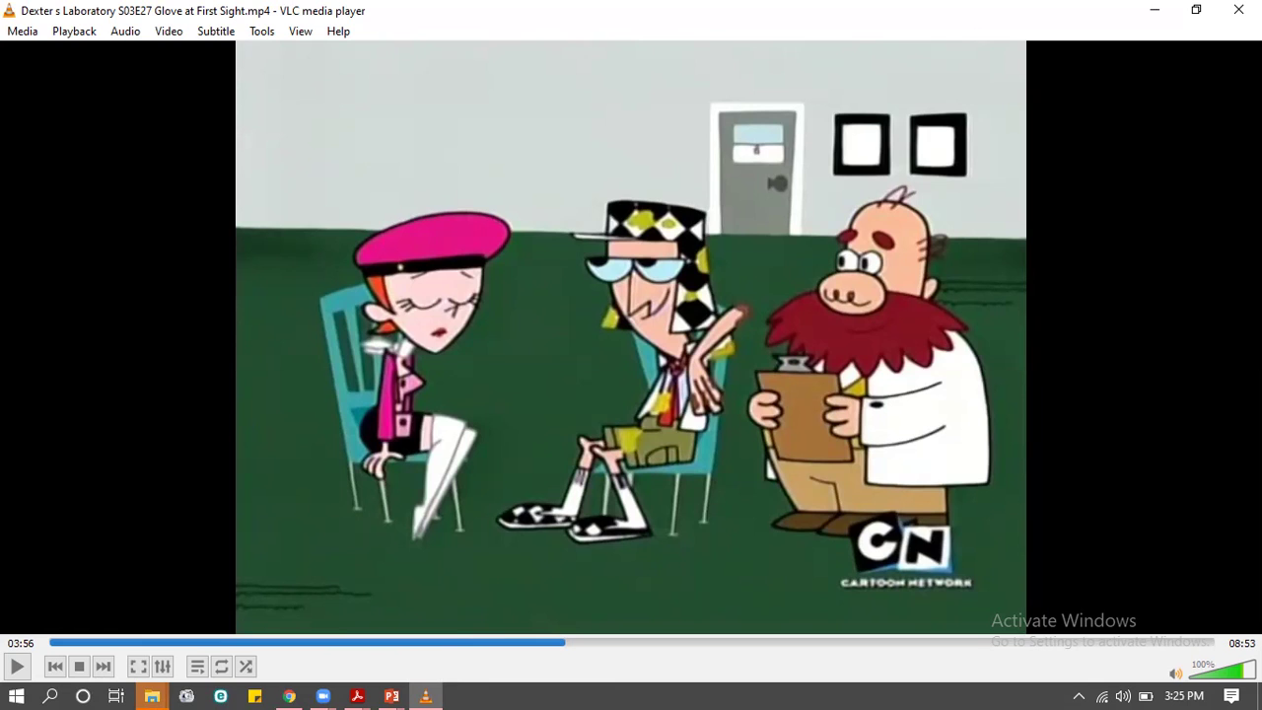
{"action": "left_click", "coordinate": [15, 669]}
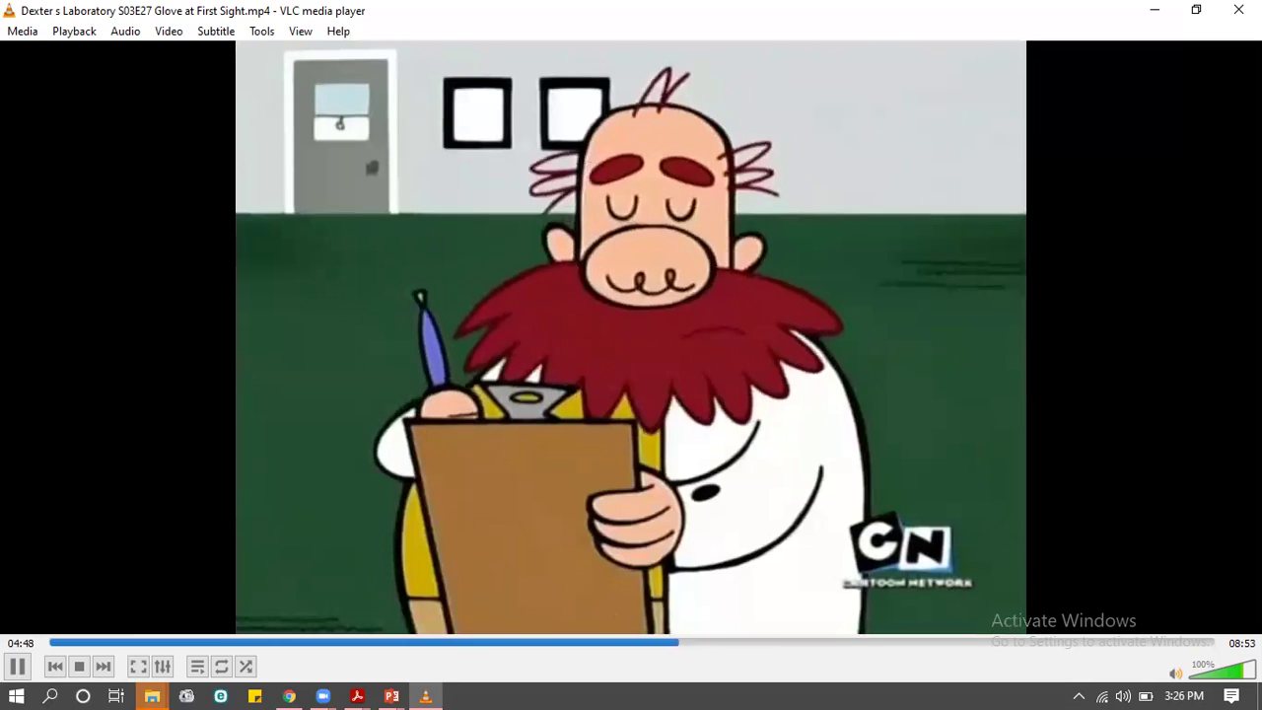
{"action": "key", "text": "space"}
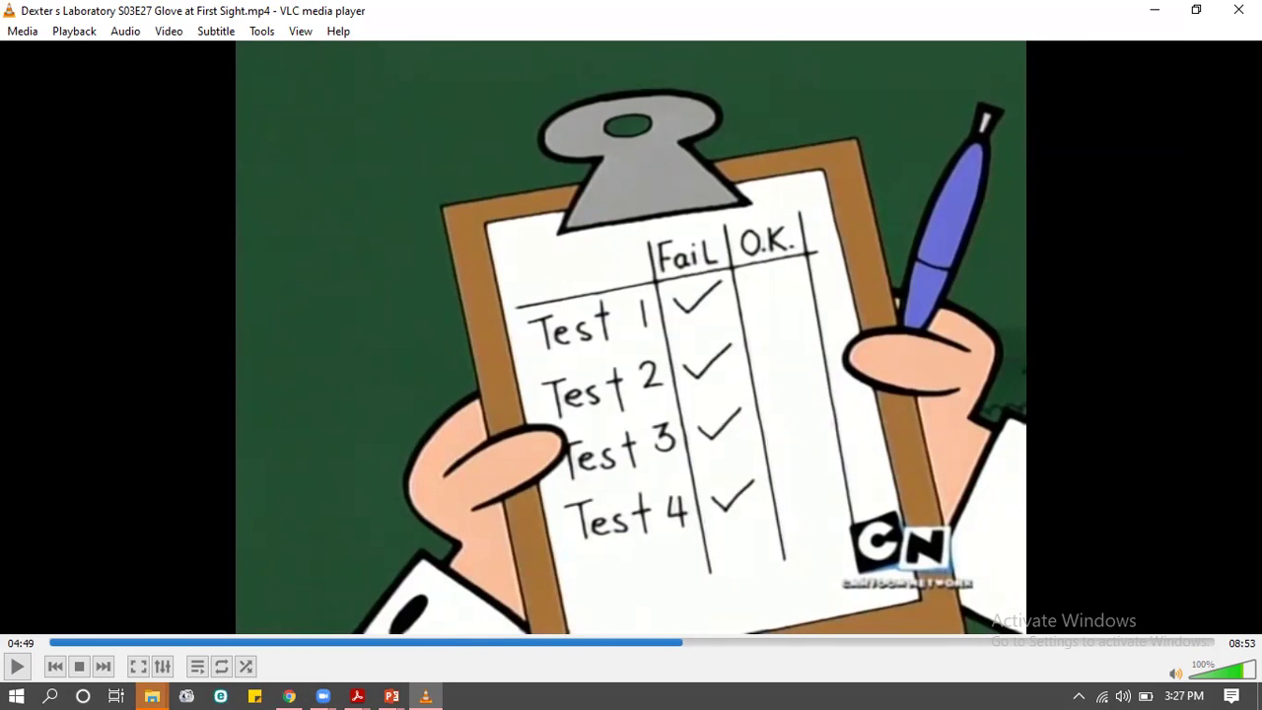
Close VLC and visit the ocd, DEPRESSION and addiction folders, returning to abnormal after each
{"action": "left_click", "coordinate": [1238, 10]}
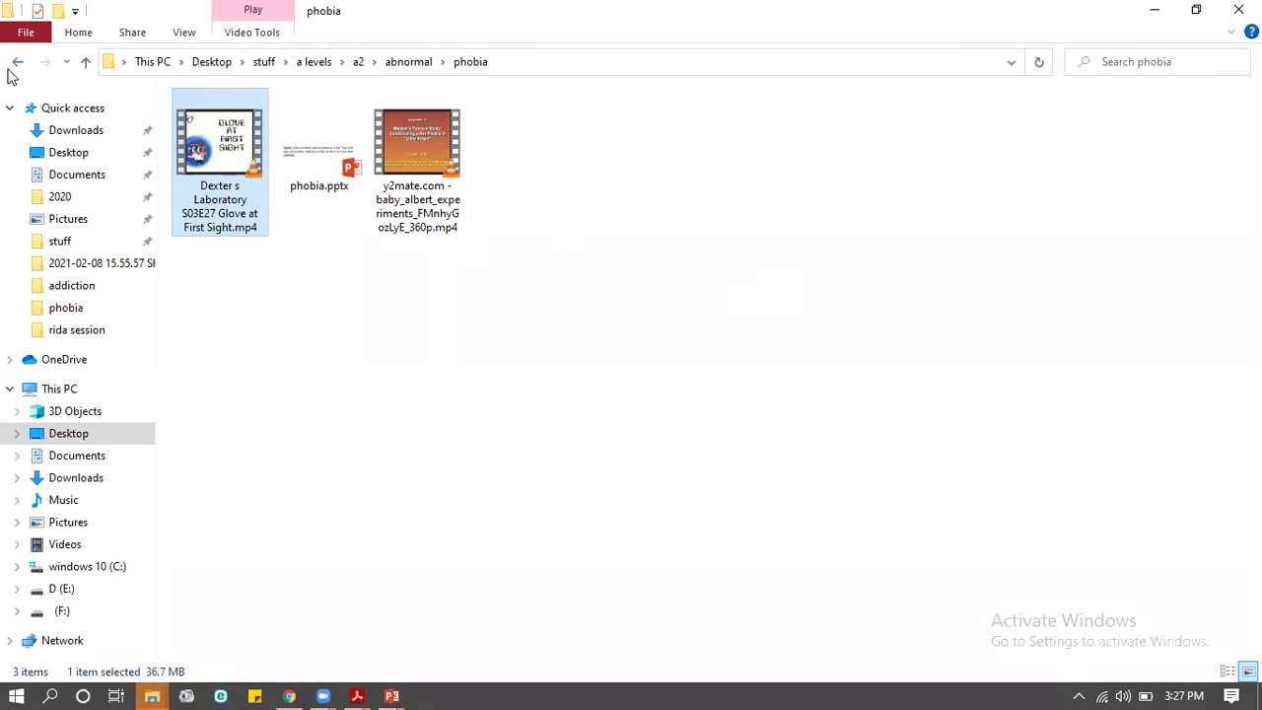
{"action": "left_click", "coordinate": [15, 61]}
{"action": "double_click", "coordinate": [190, 160]}
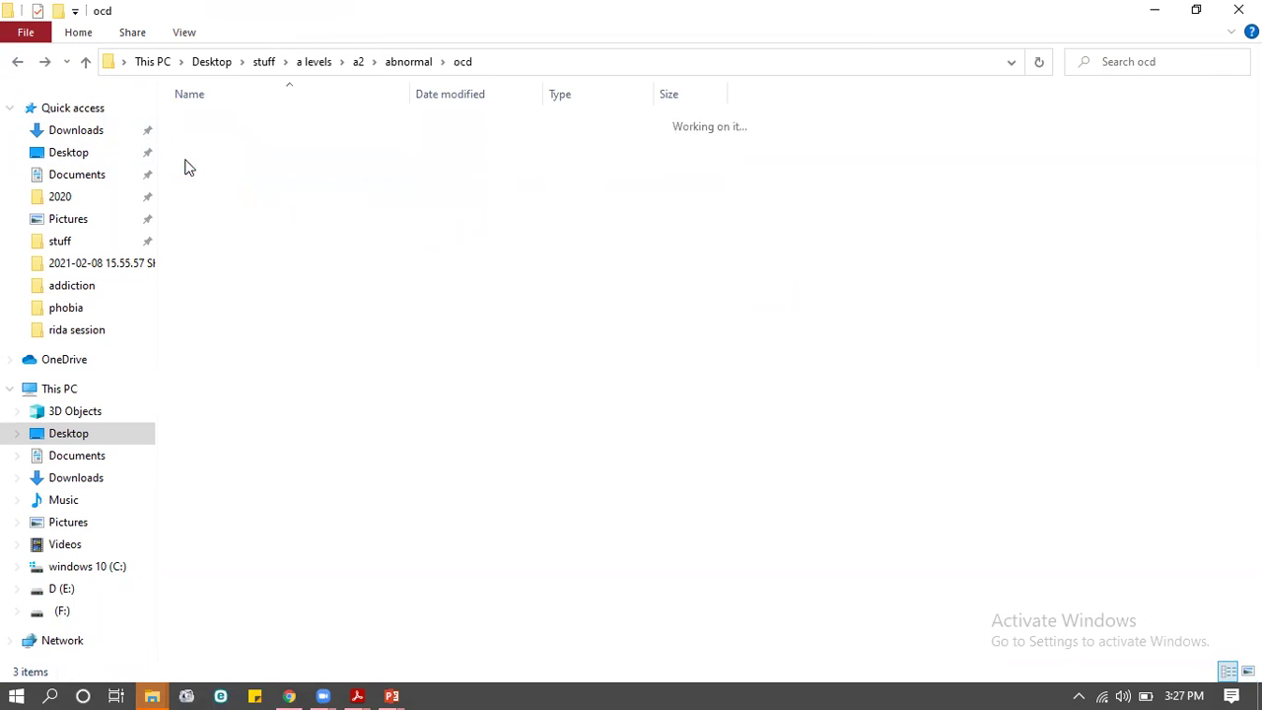
{"action": "left_click", "coordinate": [16, 61]}
{"action": "double_click", "coordinate": [226, 140]}
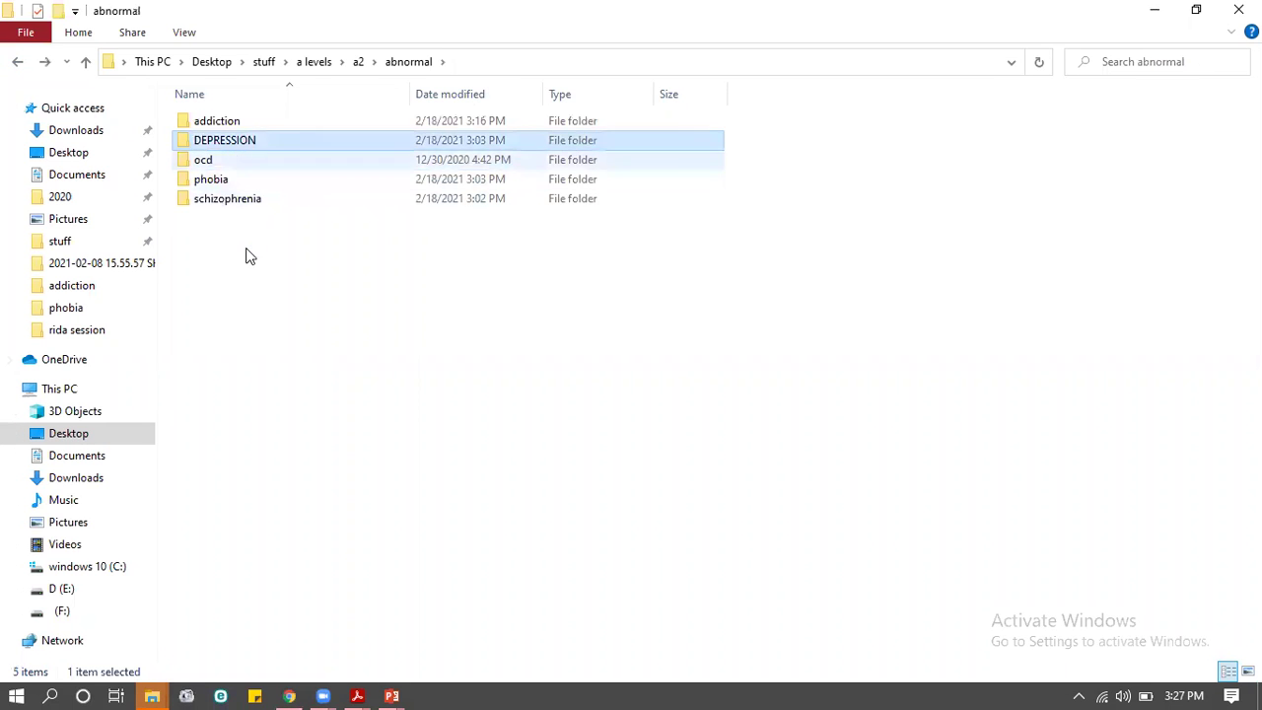
{"action": "left_click", "coordinate": [18, 65]}
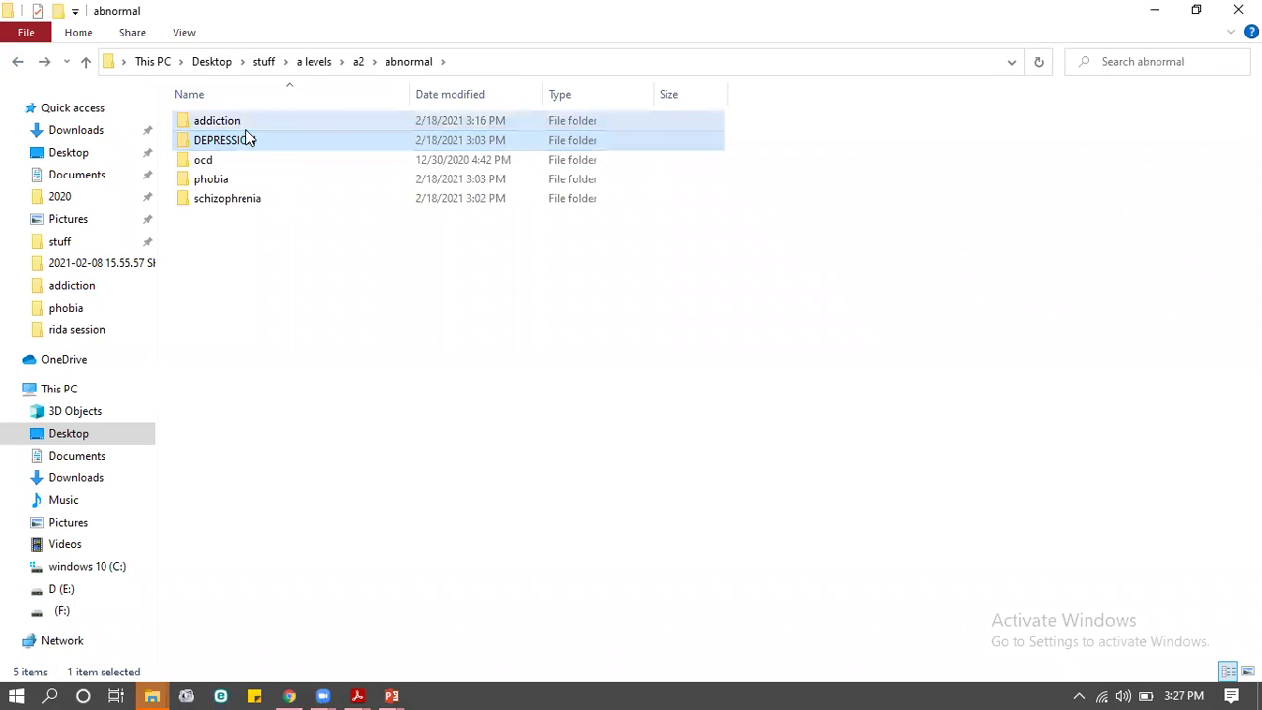
{"action": "double_click", "coordinate": [216, 121]}
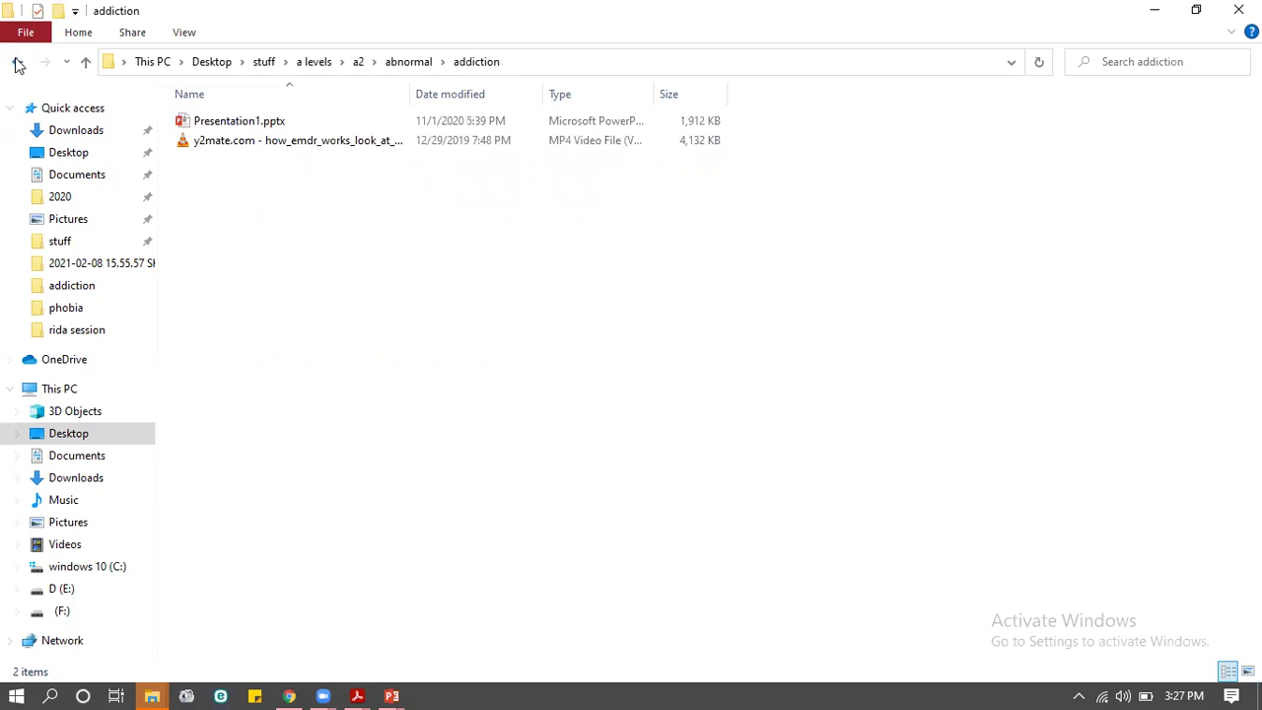
{"action": "left_click", "coordinate": [16, 62]}
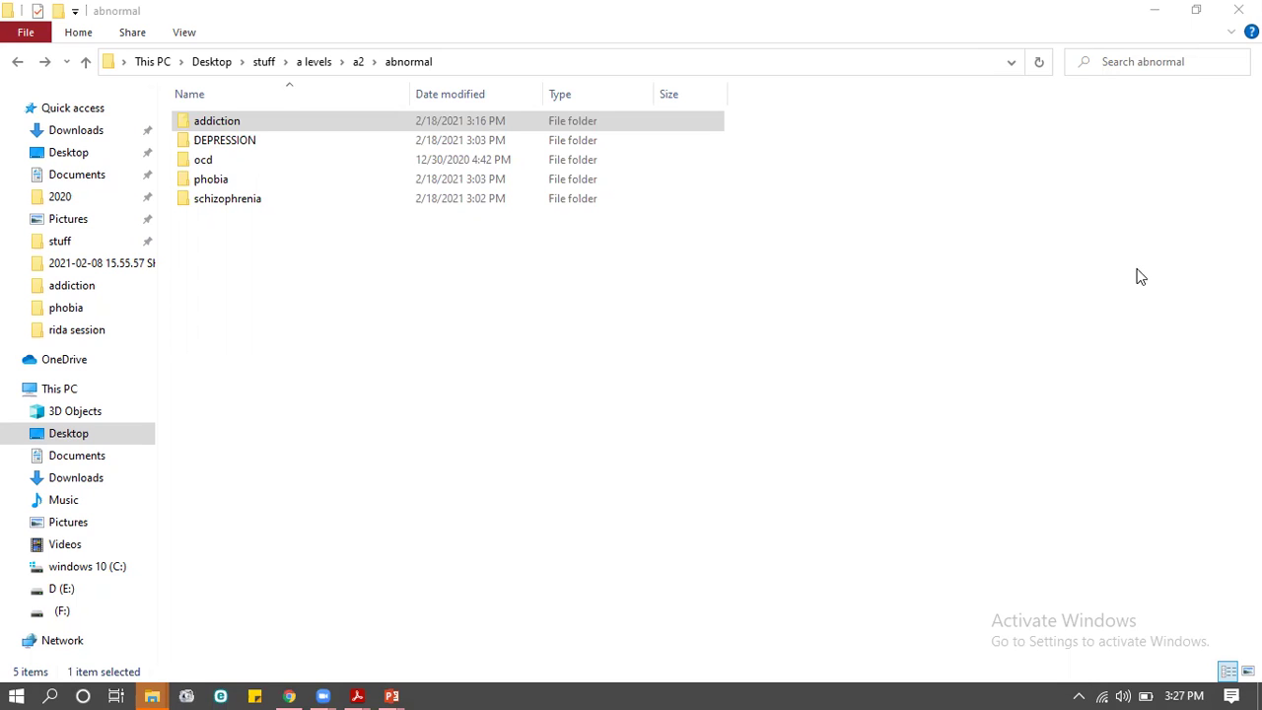
{"action": "left_click", "coordinate": [1188, 695]}
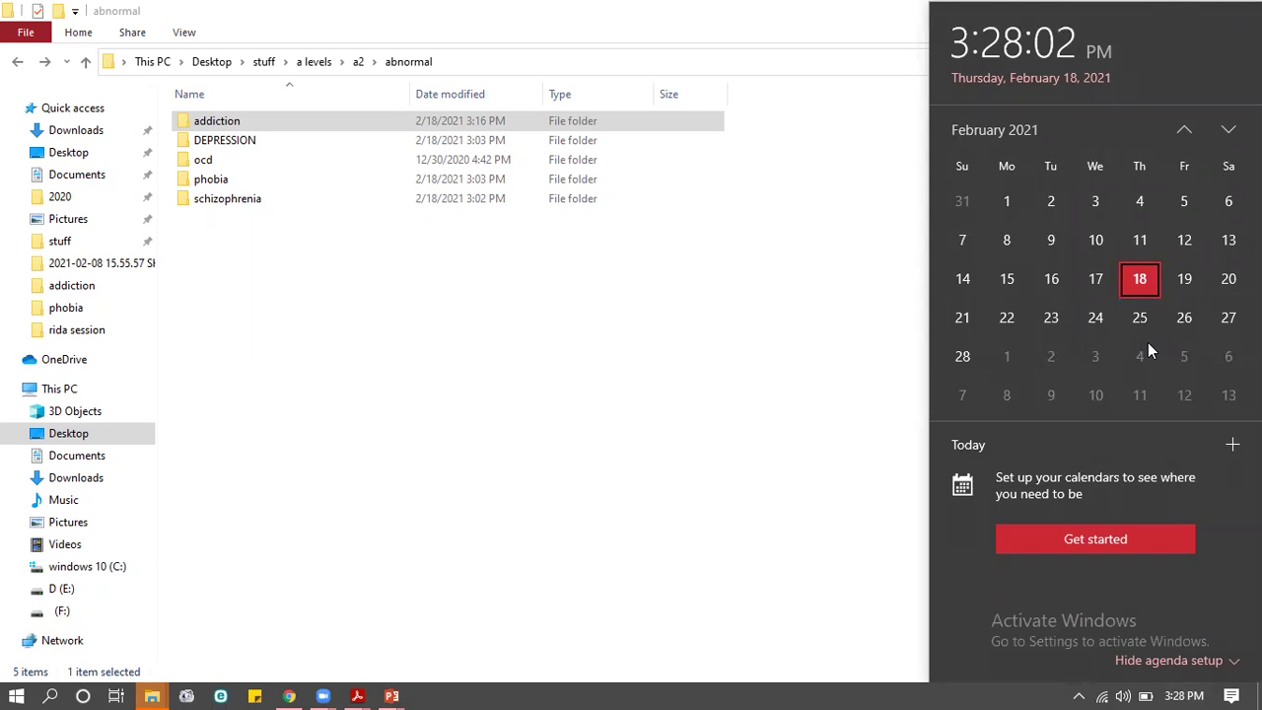
{"action": "left_click", "coordinate": [580, 347]}
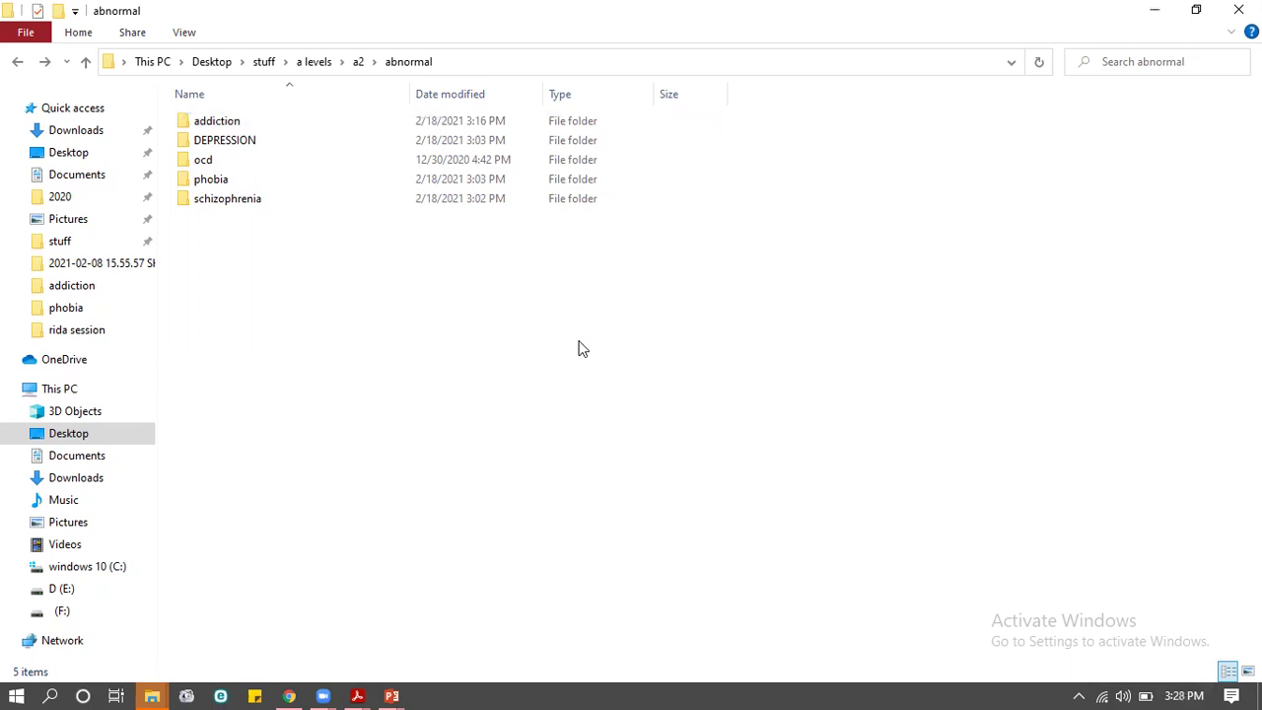